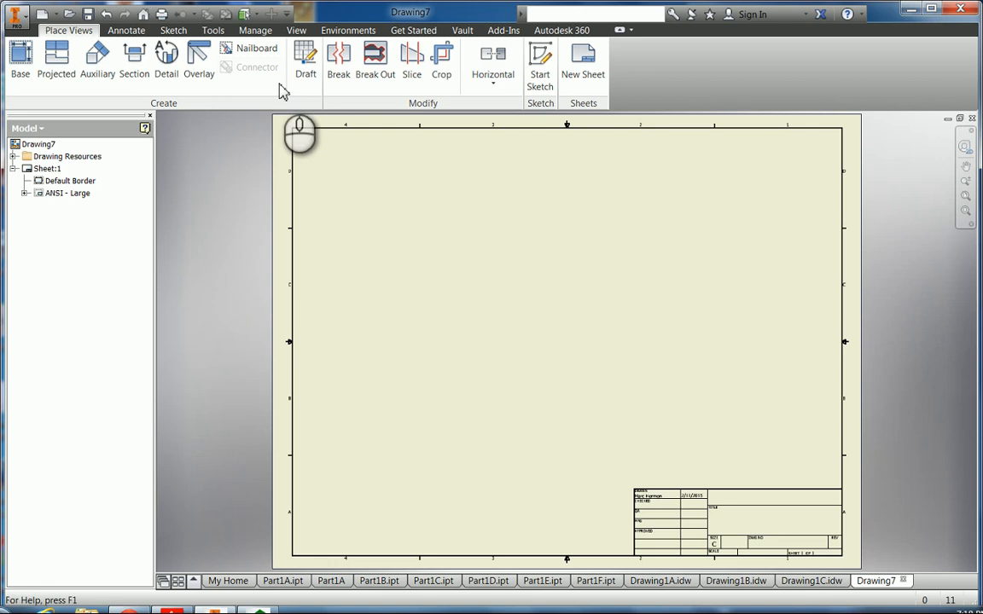
# Step: Place a front base view of Part1D.ipt at 3:1 scale in the lower-left area of the sheet
pyautogui.click(17, 60)
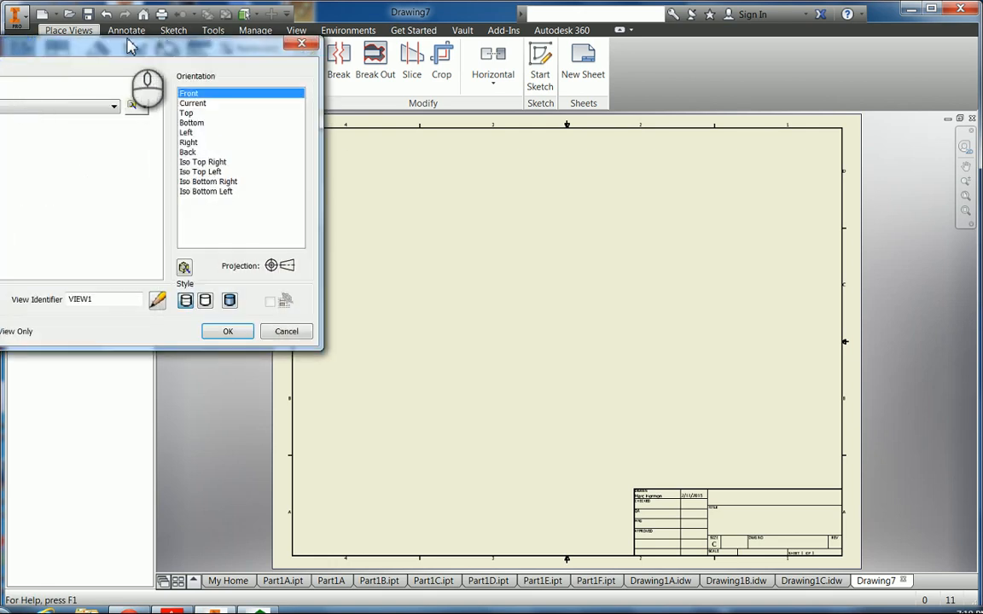
pyautogui.moveTo(118, 38); pyautogui.dragTo(370, 70)
pyautogui.click(366, 120)
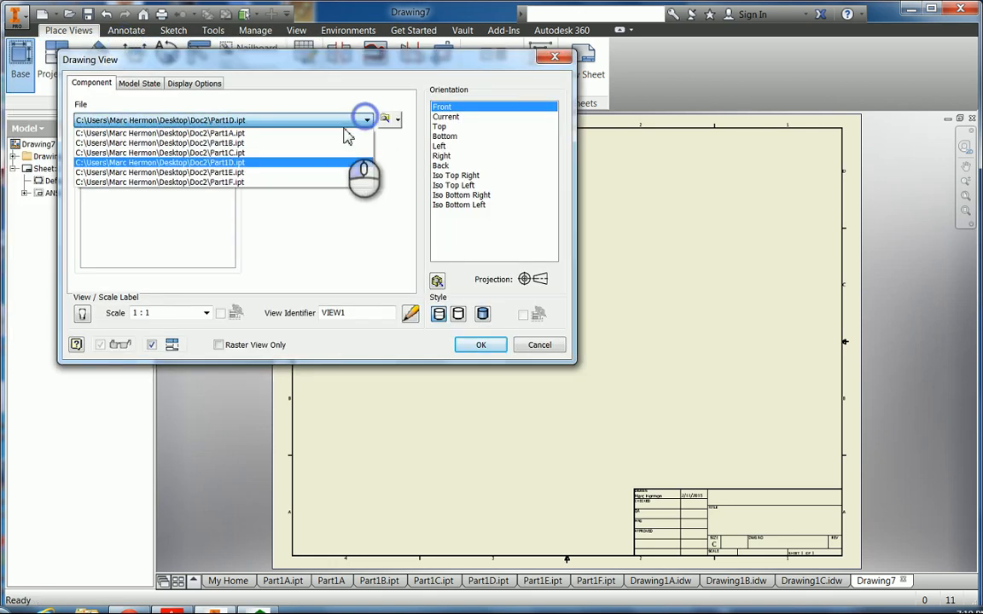
pyautogui.click(252, 162)
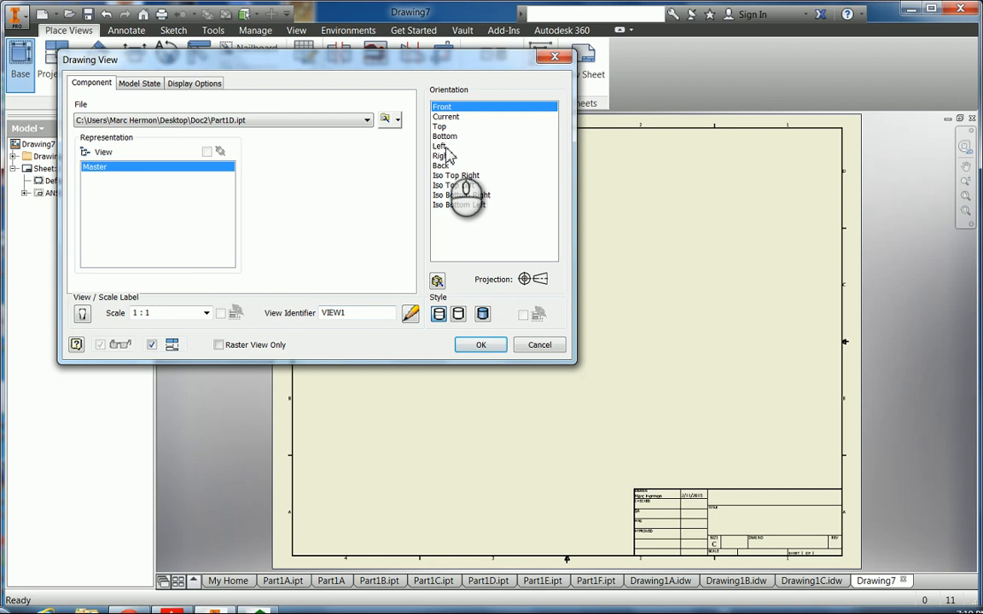
pyautogui.doubleClick(142, 314)
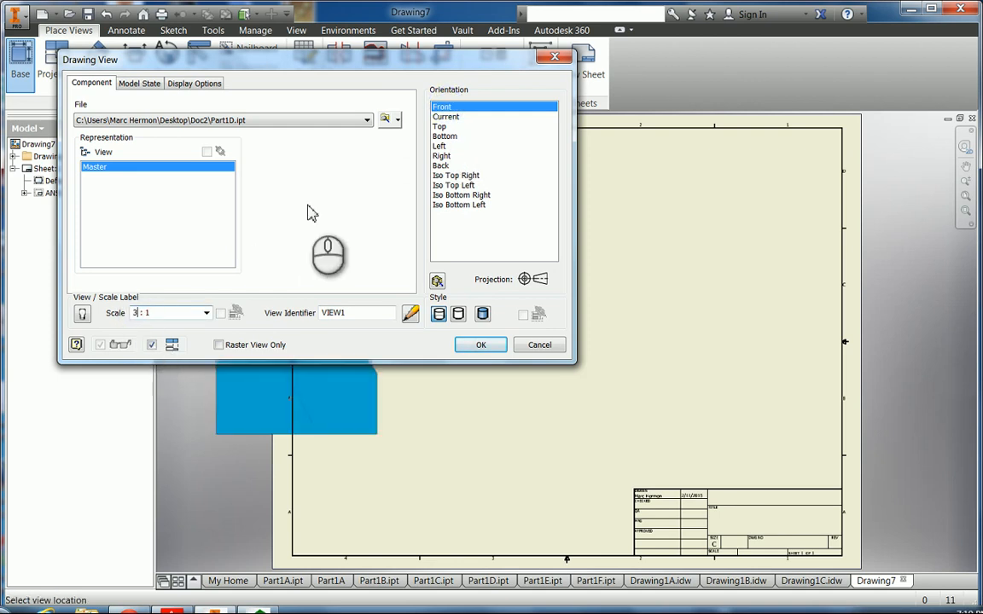
pyautogui.moveTo(471, 64); pyautogui.dragTo(148, 40)
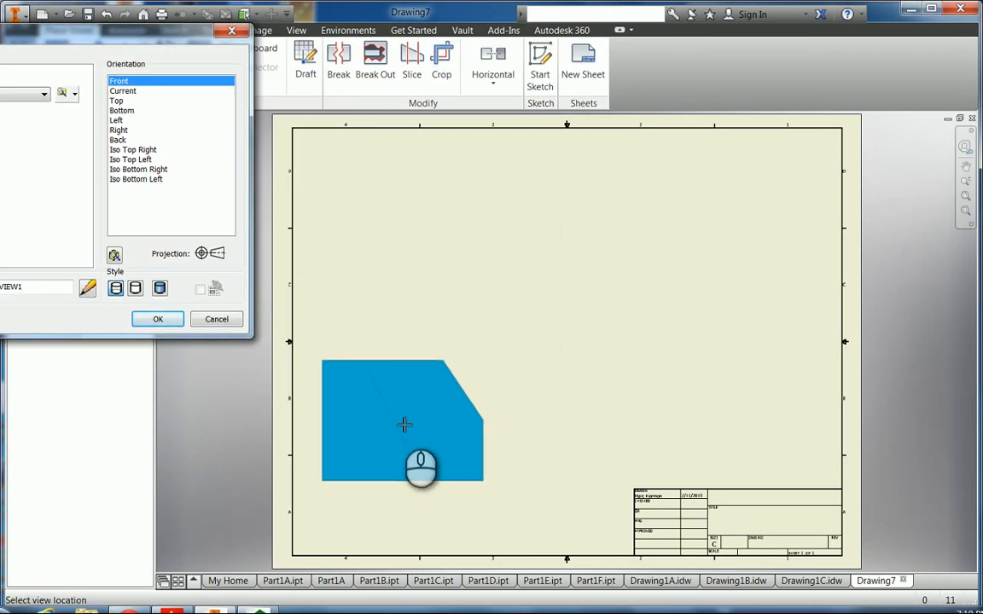
pyautogui.click(424, 410)
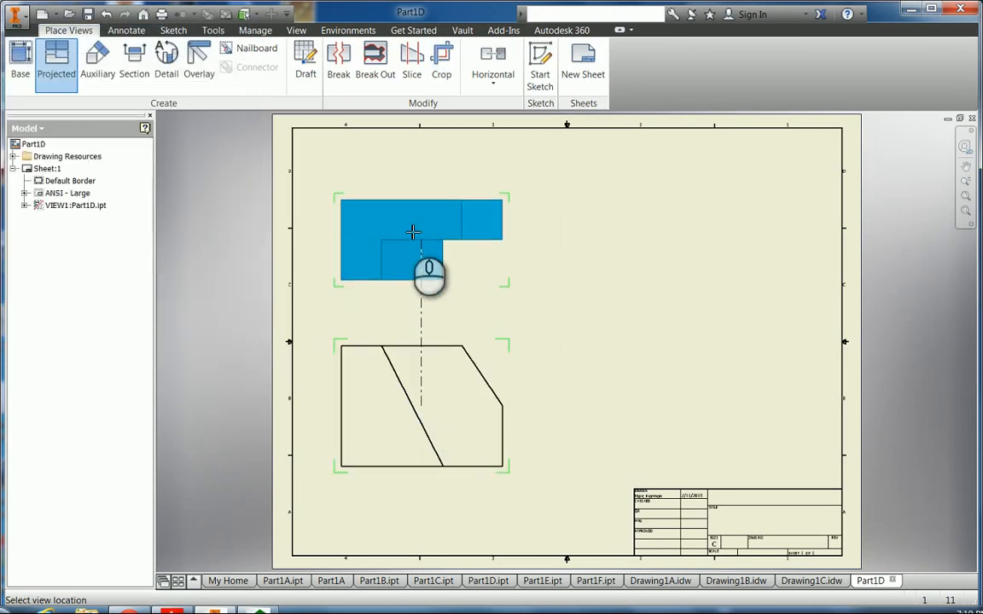
# Step: Create projected top, isometric and right-side views from the front view
pyautogui.click(407, 219)
pyautogui.click(714, 237)
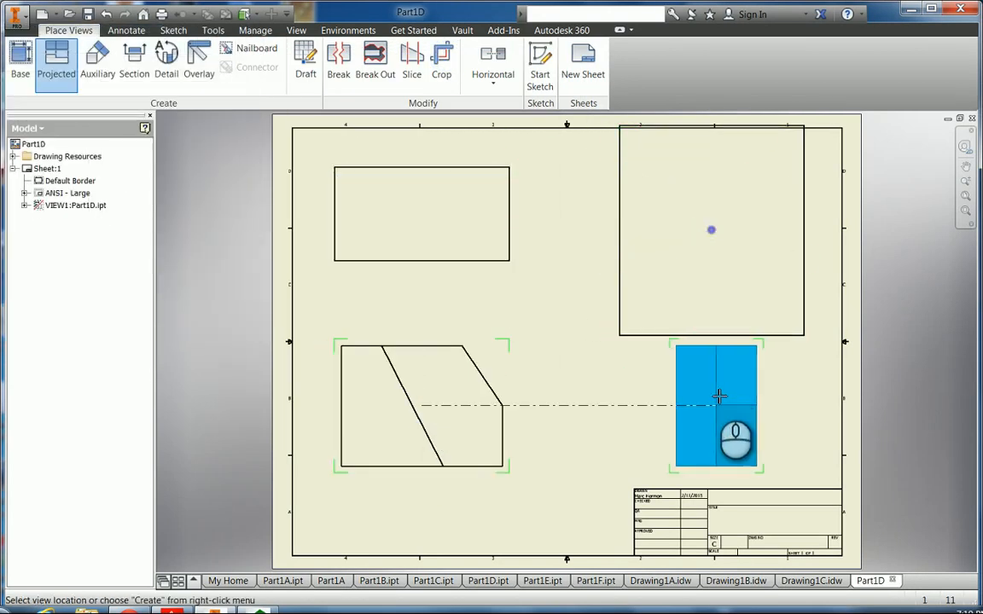
pyautogui.rightClick(713, 388)
pyautogui.click(765, 389)
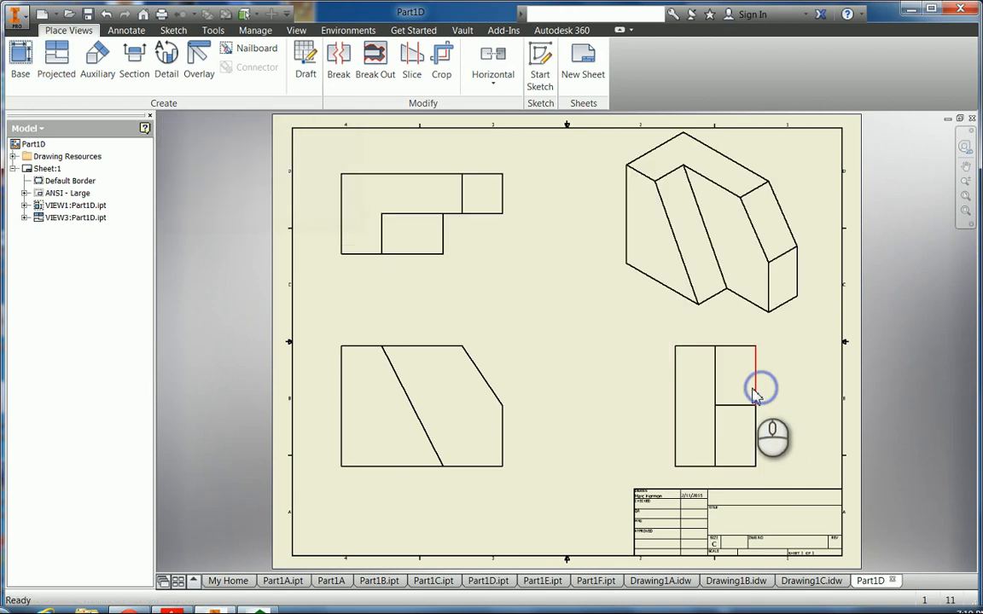
# Step: Change the isometric view's display style to shaded
pyautogui.rightClick(672, 200)
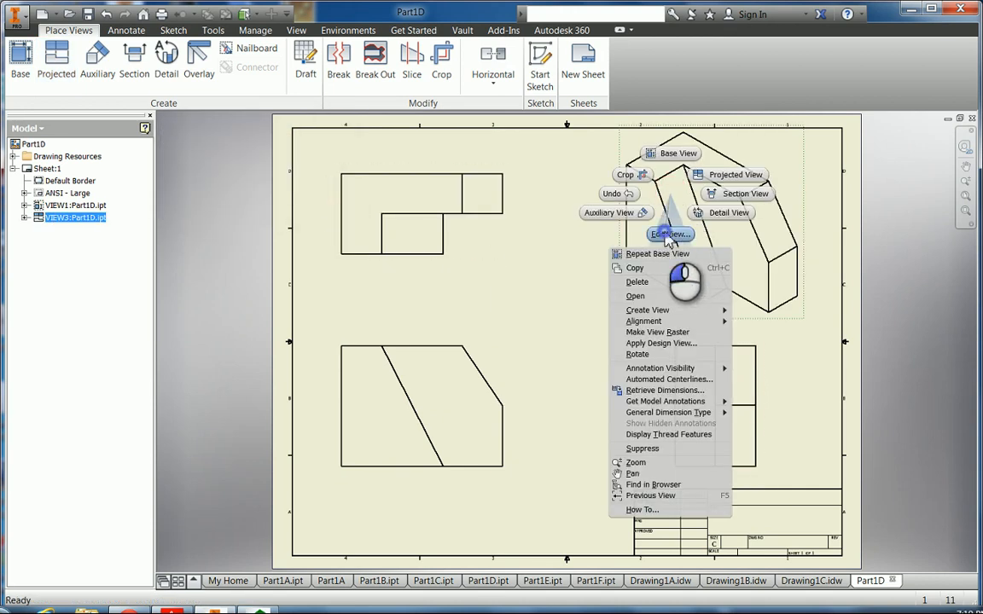
pyautogui.click(667, 234)
pyautogui.click(159, 289)
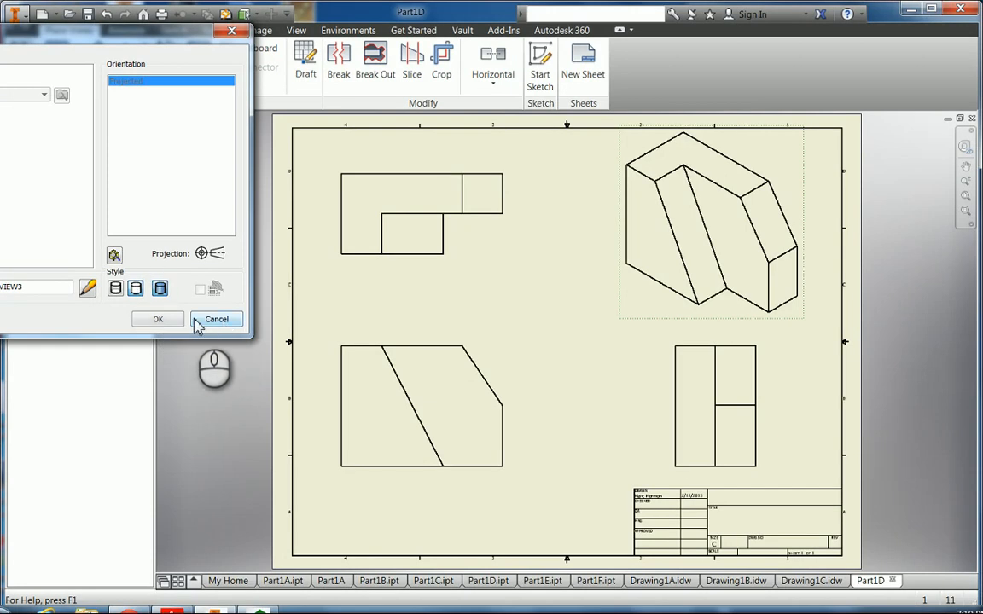
pyautogui.click(158, 319)
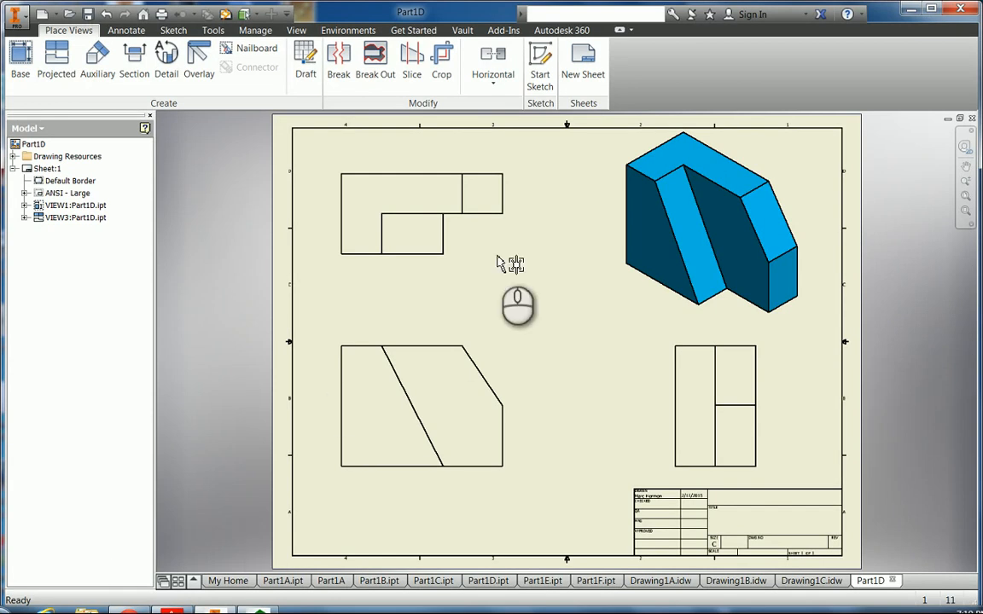
pyautogui.click(399, 373)
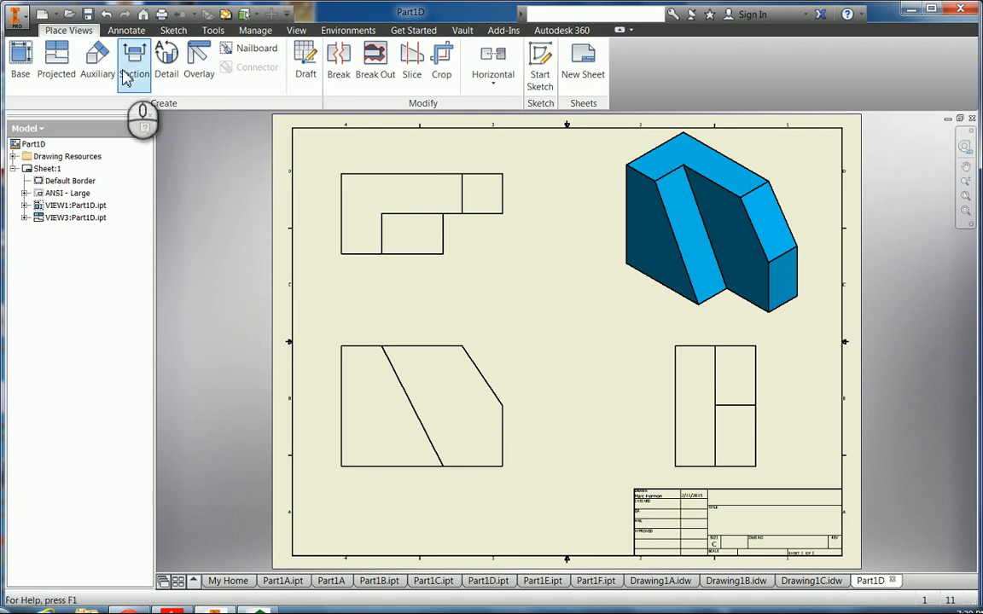
# Step: Add baseline dimensions above the front view from its left edge to the slanted line's upper end and the top edge's right end
pyautogui.click(124, 30)
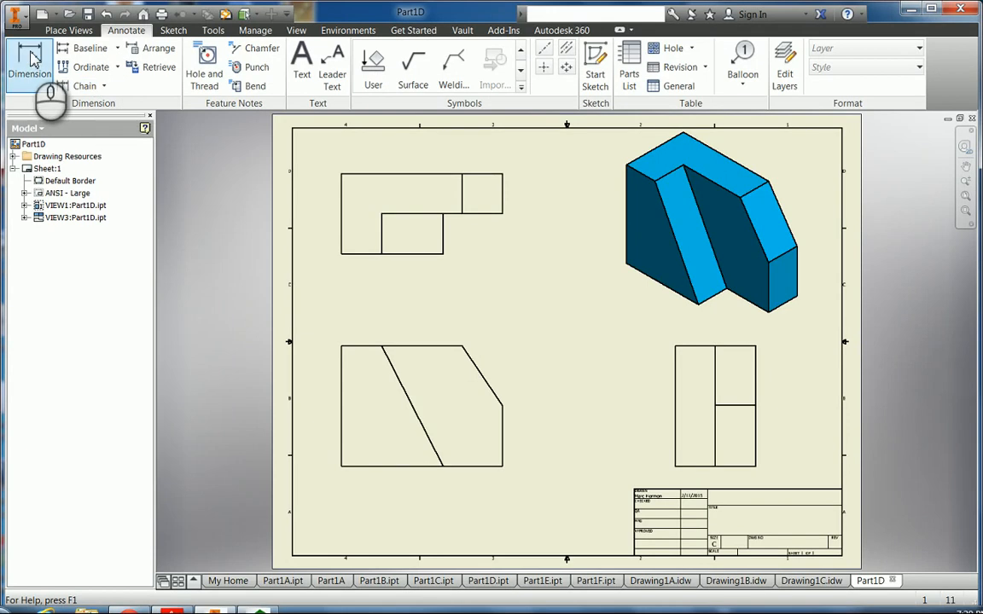
pyautogui.click(30, 60)
pyautogui.click(85, 50)
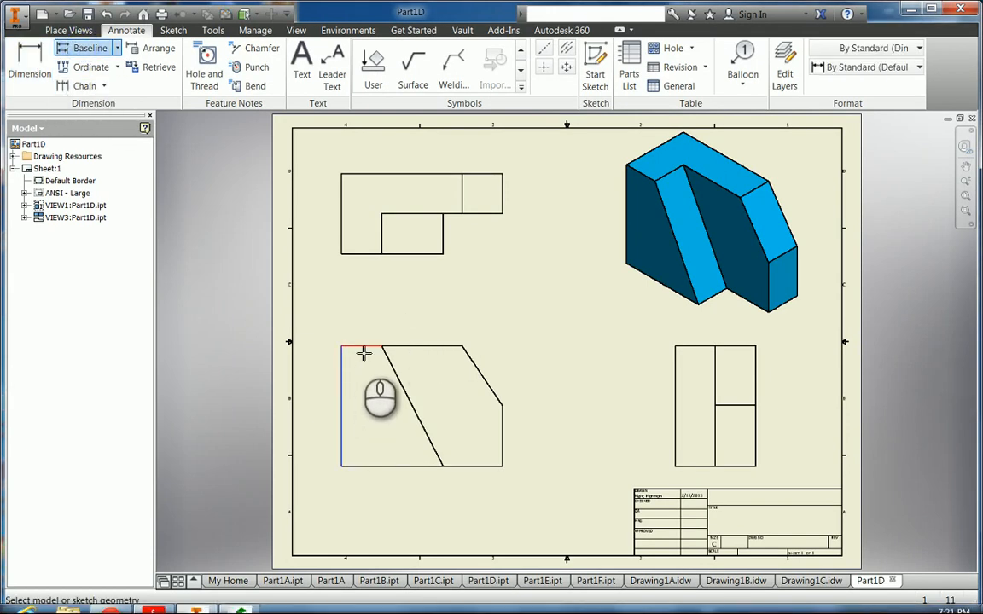
pyautogui.click(361, 349)
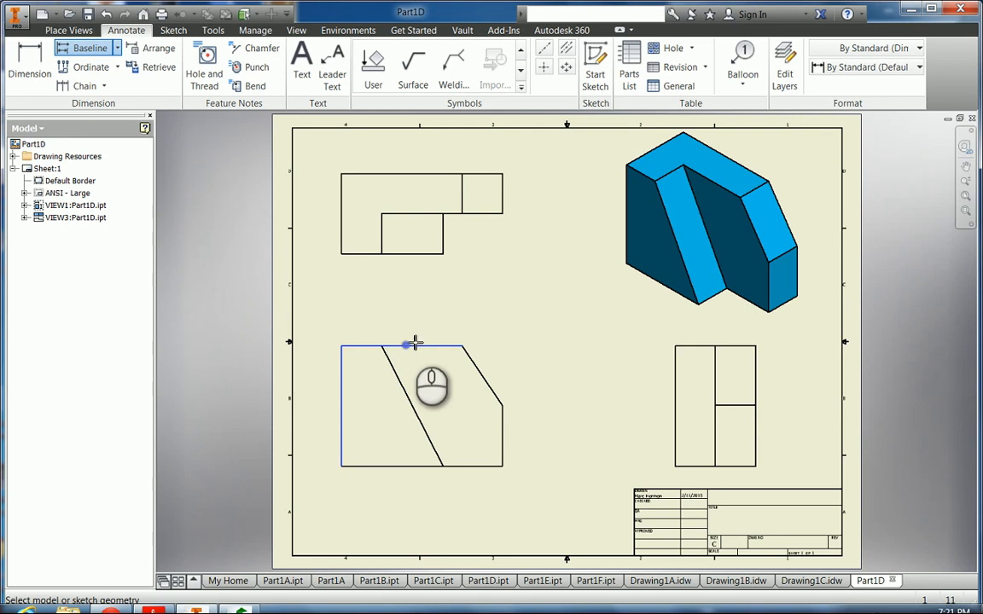
pyautogui.rightClick(410, 335)
pyautogui.click(468, 334)
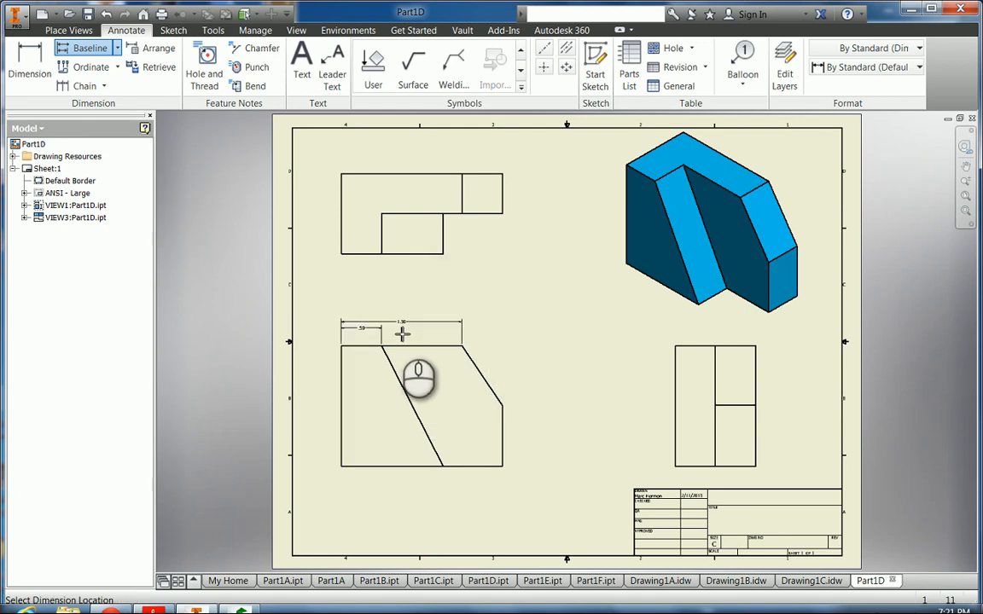
pyautogui.rightClick(400, 333)
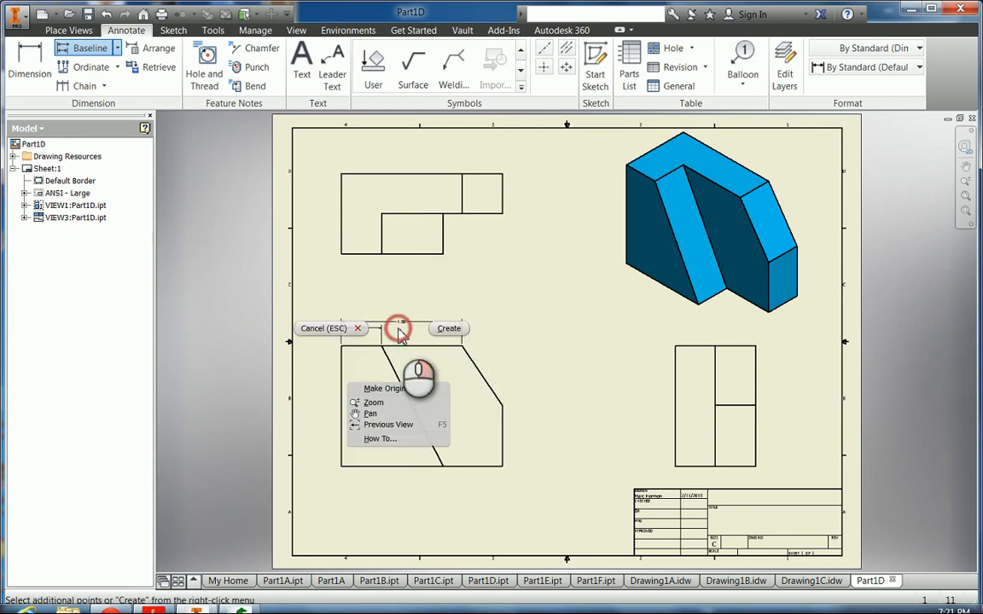
pyautogui.click(448, 325)
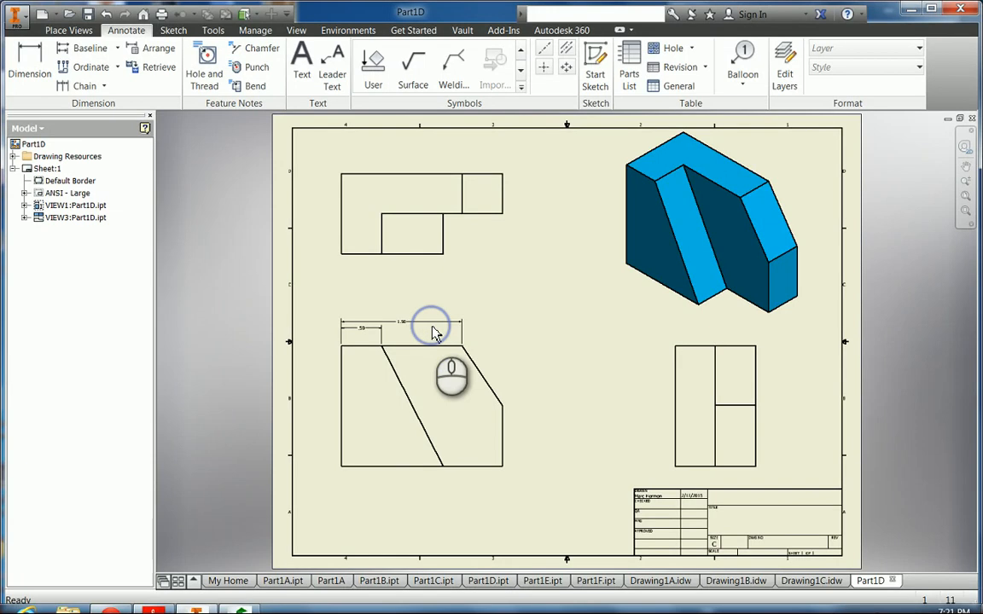
pyautogui.click(380, 335)
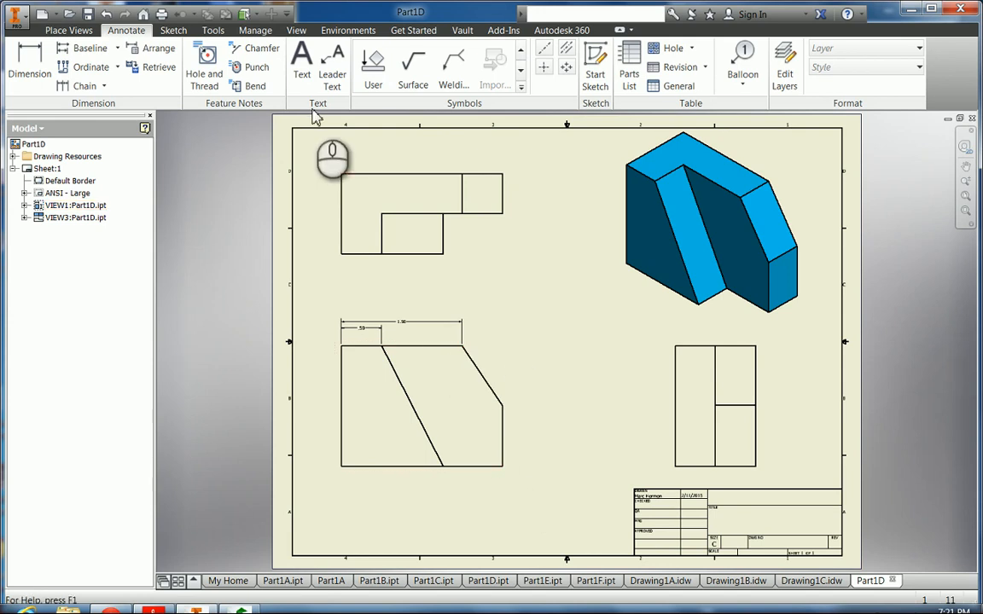
# Step: Dimension the front view's overall height, placing the dimension to the right of the view
pyautogui.click(25, 63)
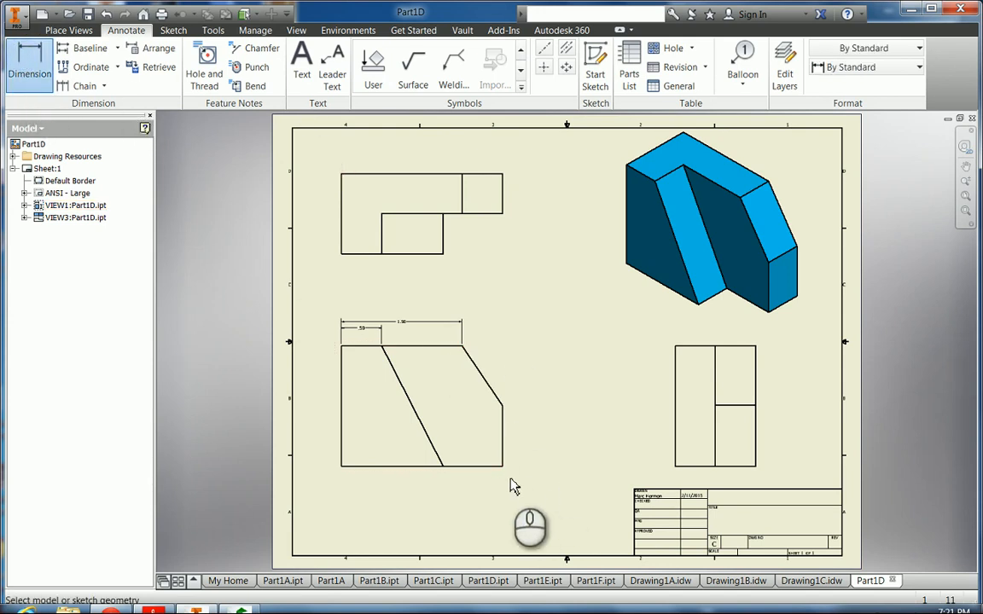
pyautogui.click(488, 467)
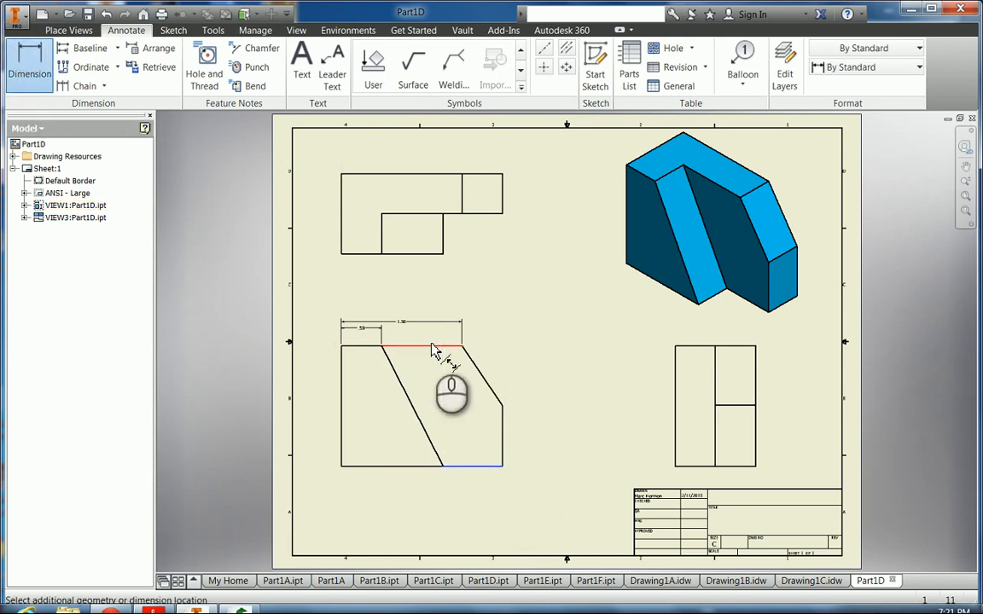
pyautogui.click(435, 348)
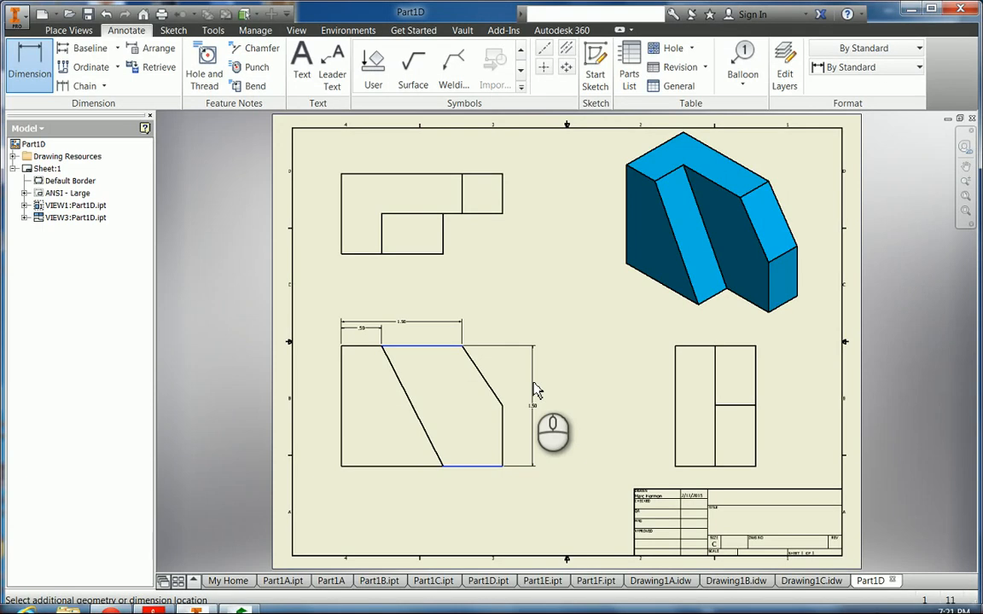
pyautogui.click(536, 391)
pyautogui.click(491, 379)
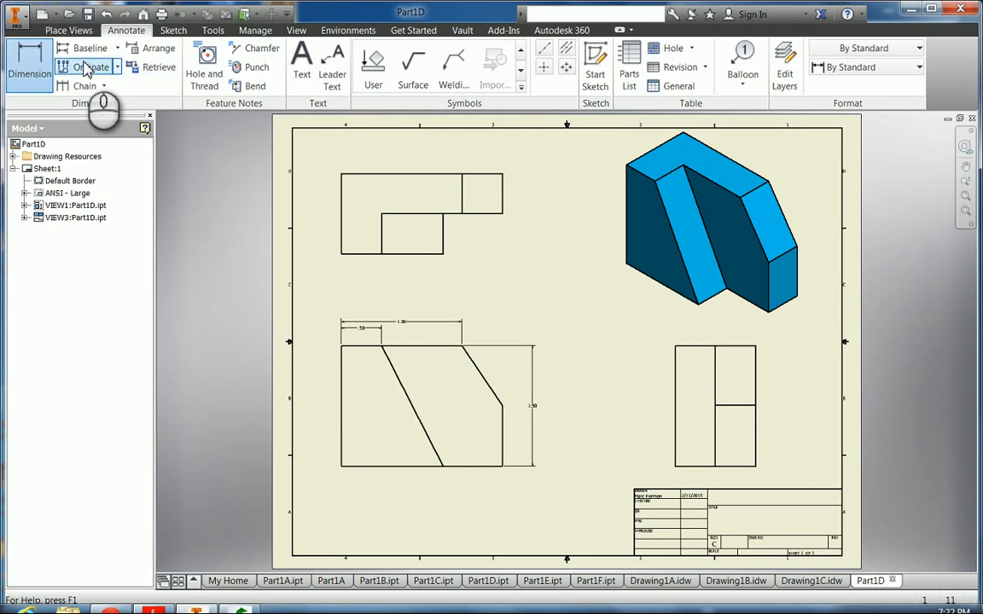
# Step: Dimension the front view's overall width between its left and right vertical edges, placing the dimension below the view
pyautogui.click(339, 446)
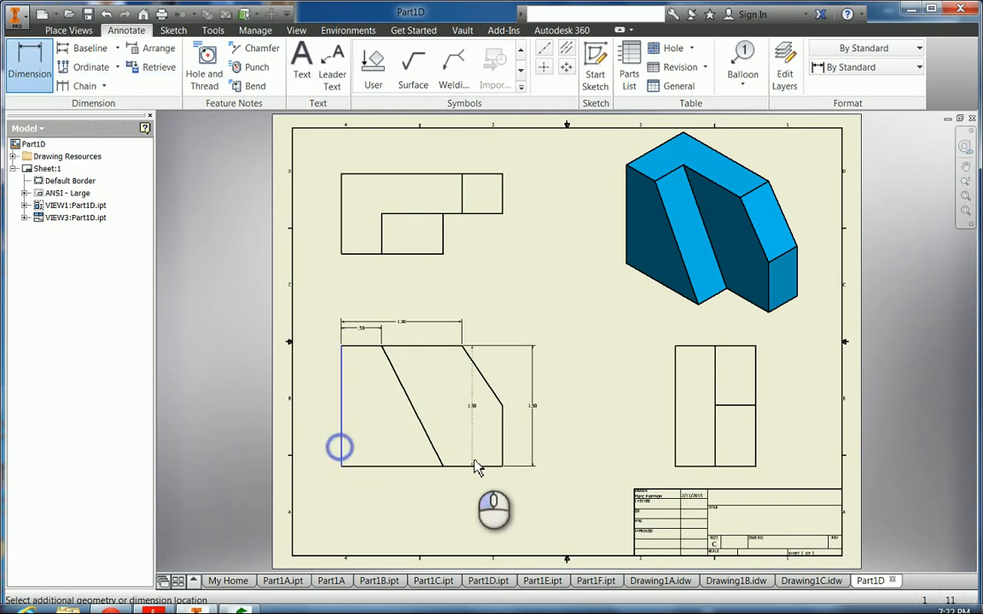
pyautogui.click(503, 453)
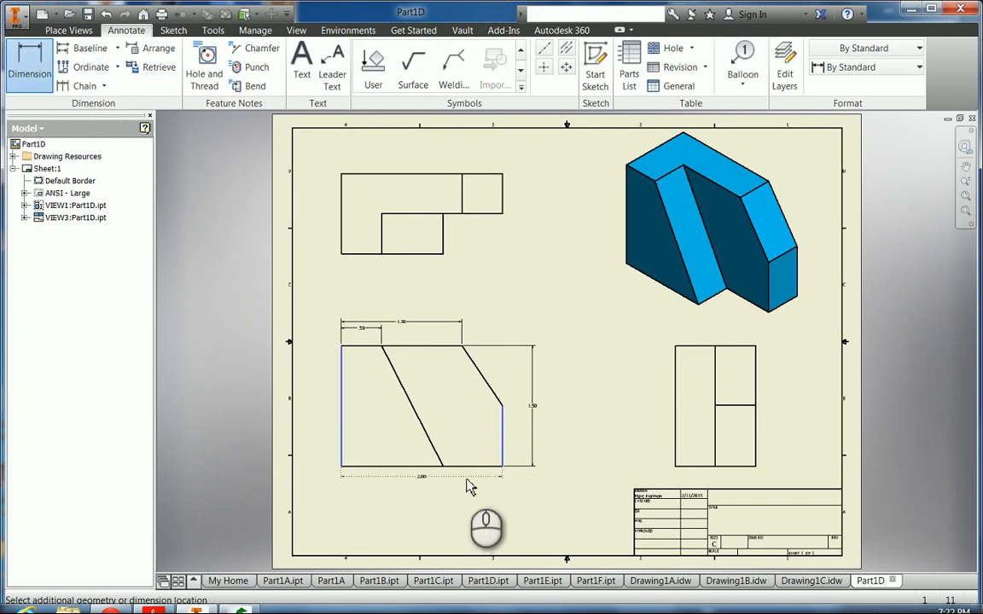
pyautogui.click(471, 490)
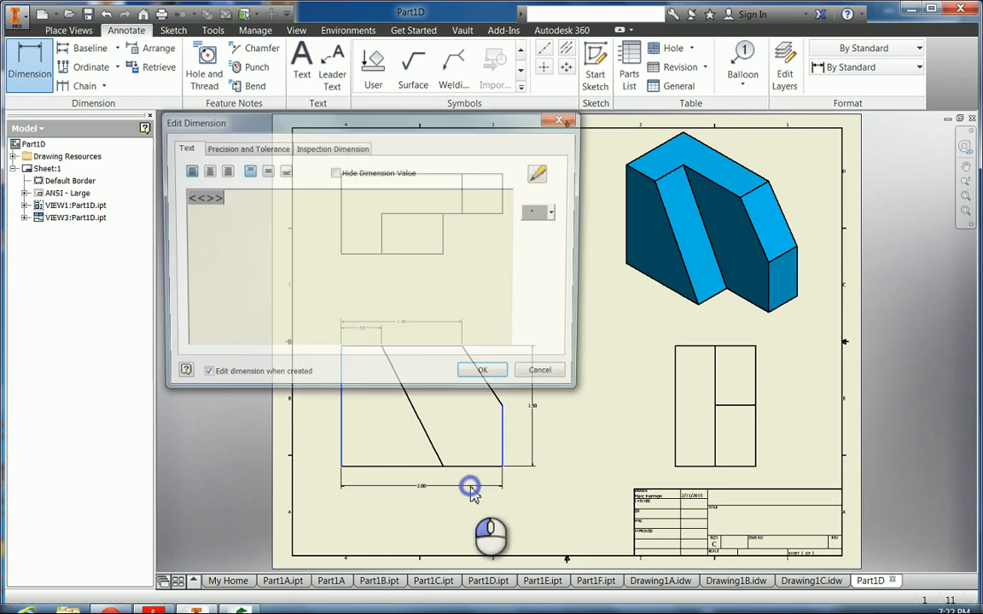
pyautogui.click(497, 377)
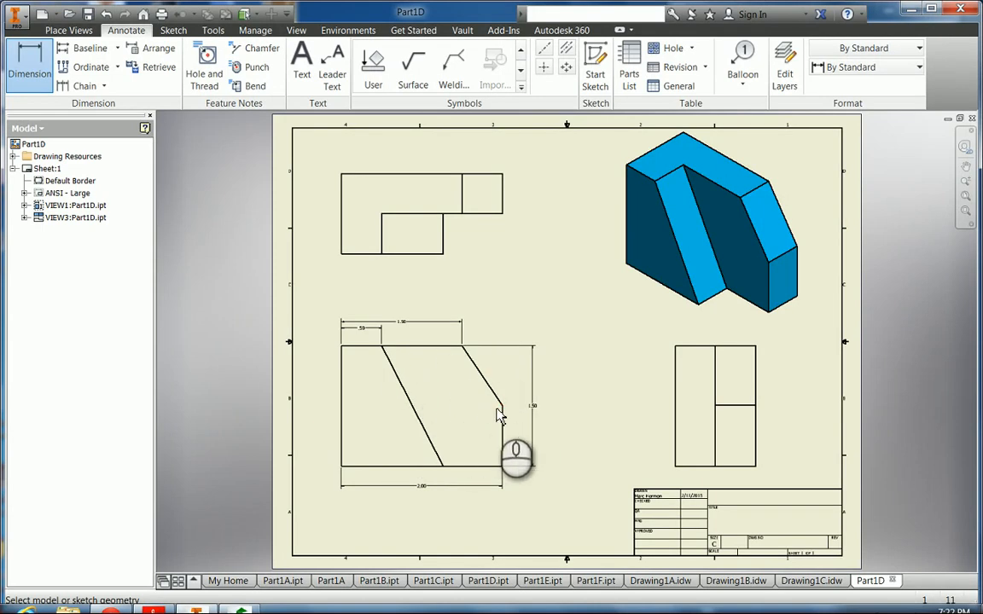
# Step: Add an angular dimension between the front view's top edge and the inner slanted line
pyautogui.click(39, 58)
pyautogui.click(38, 58)
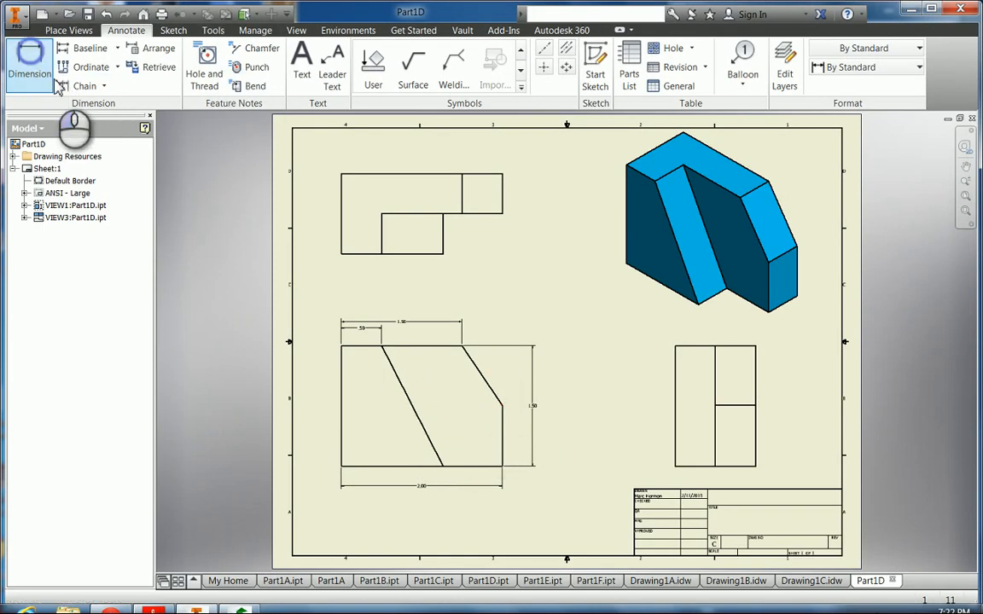
pyautogui.click(399, 347)
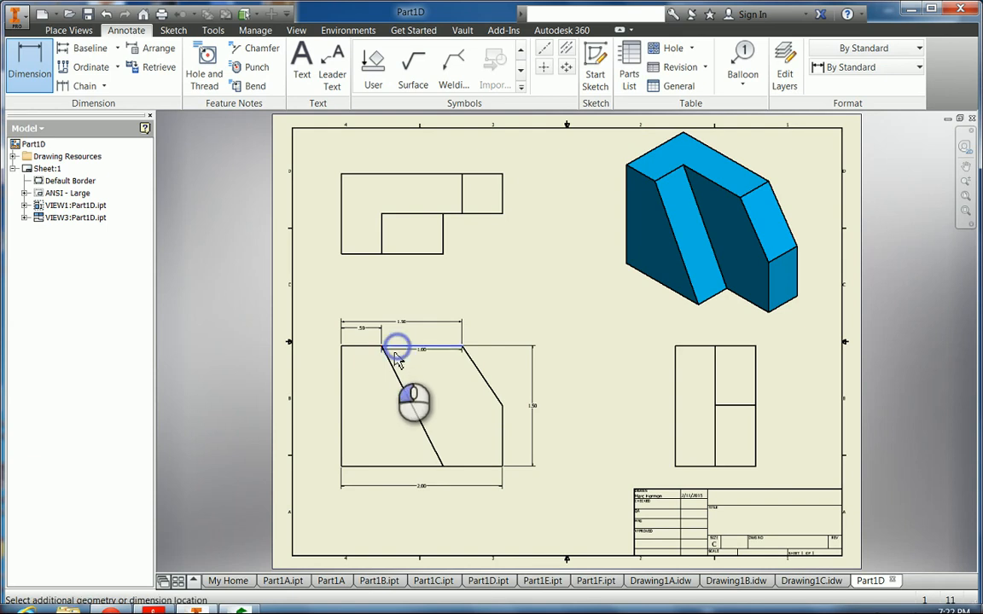
pyautogui.click(391, 363)
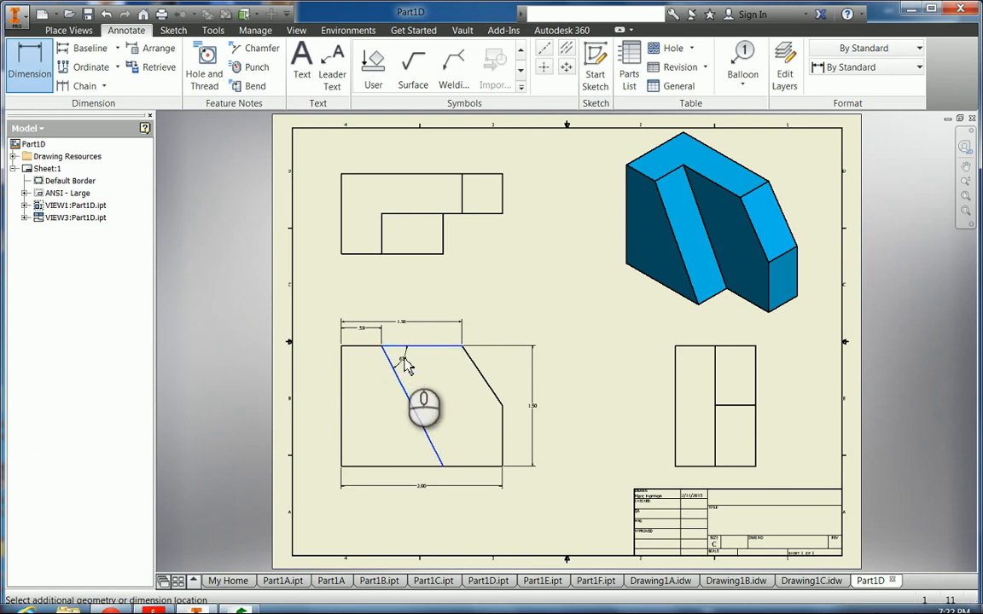
pyautogui.click(409, 367)
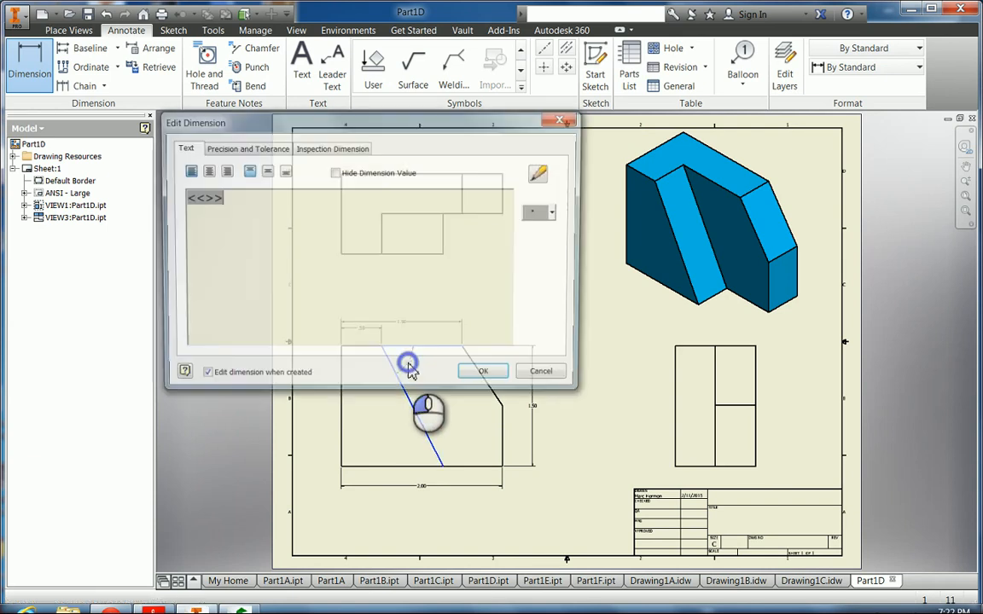
pyautogui.click(480, 375)
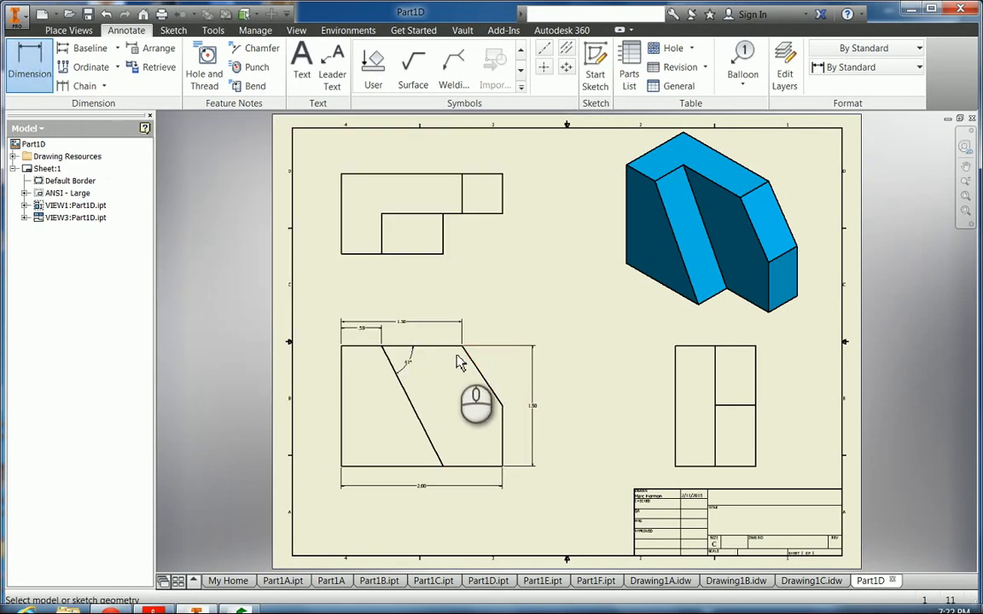
# Step: Add an angular dimension between the front view's top edge and the slanted line at its upper-right corner
pyautogui.click(453, 348)
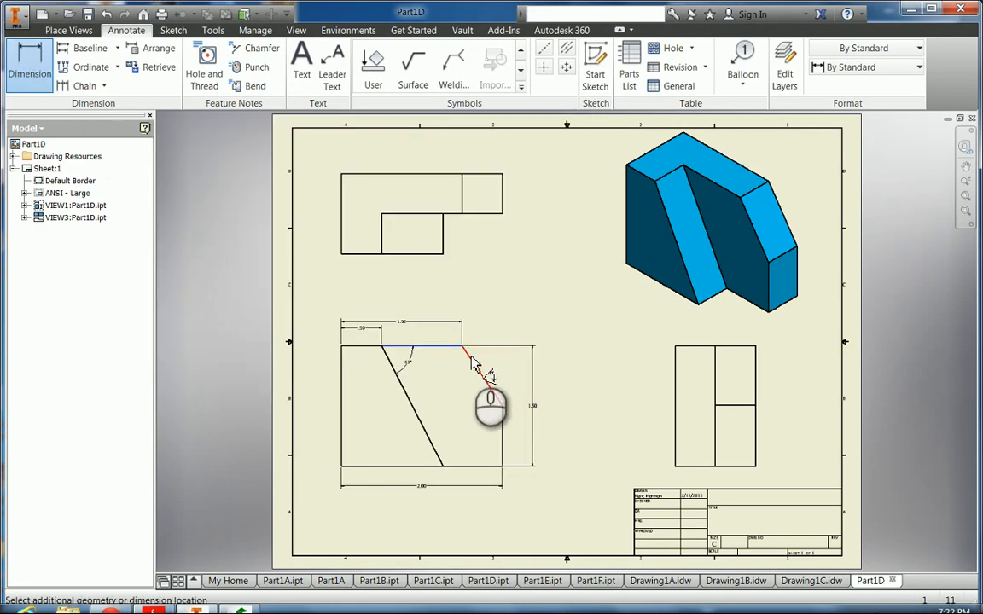
pyautogui.click(471, 358)
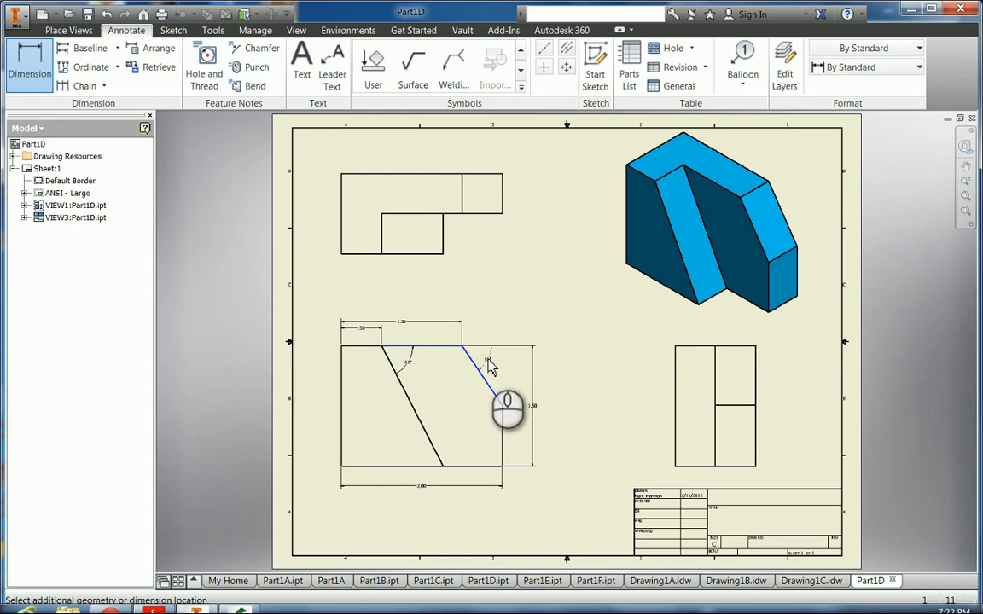
pyautogui.click(487, 367)
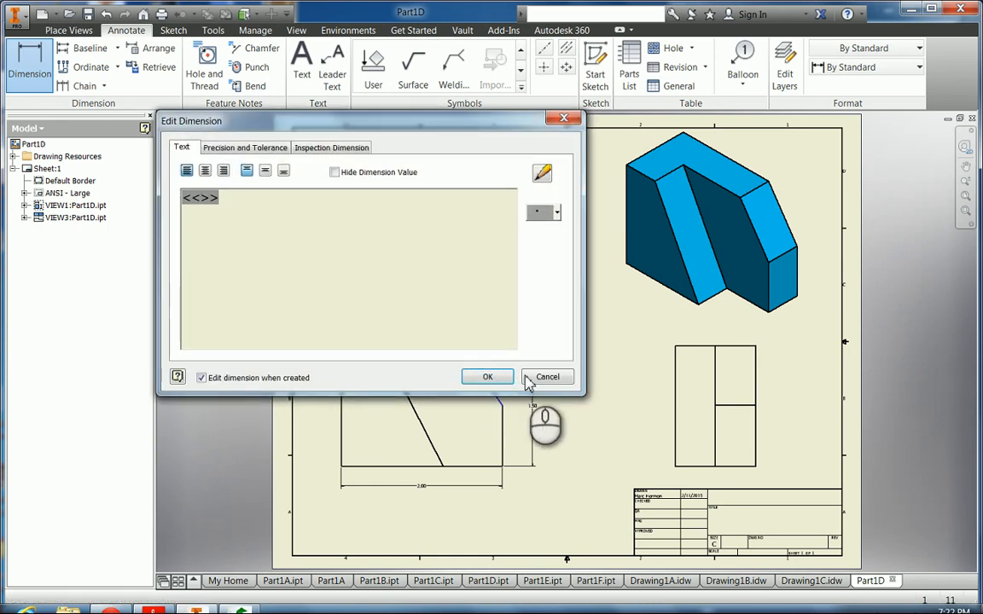
pyautogui.click(493, 378)
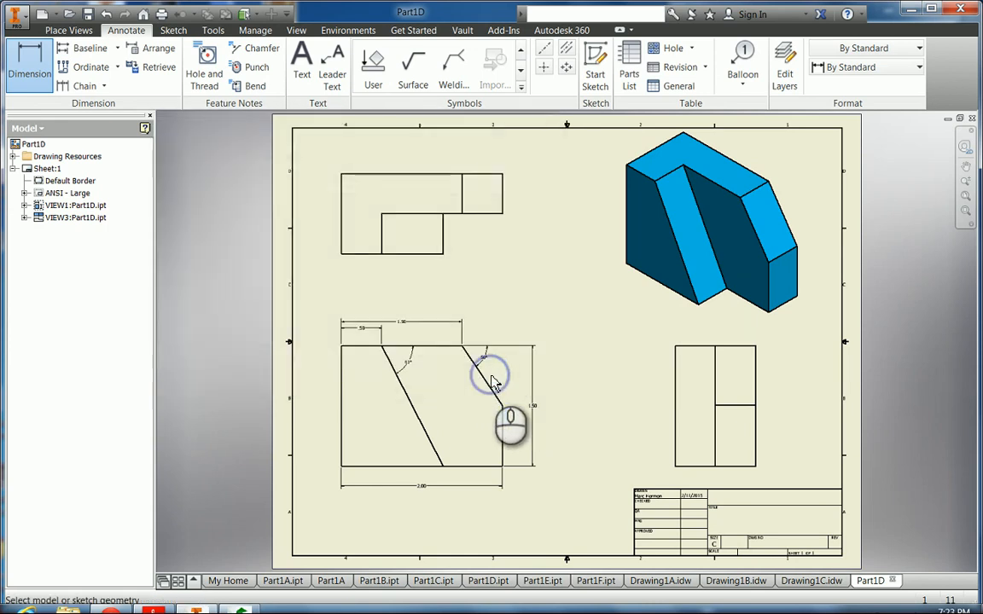
pyautogui.click(538, 364)
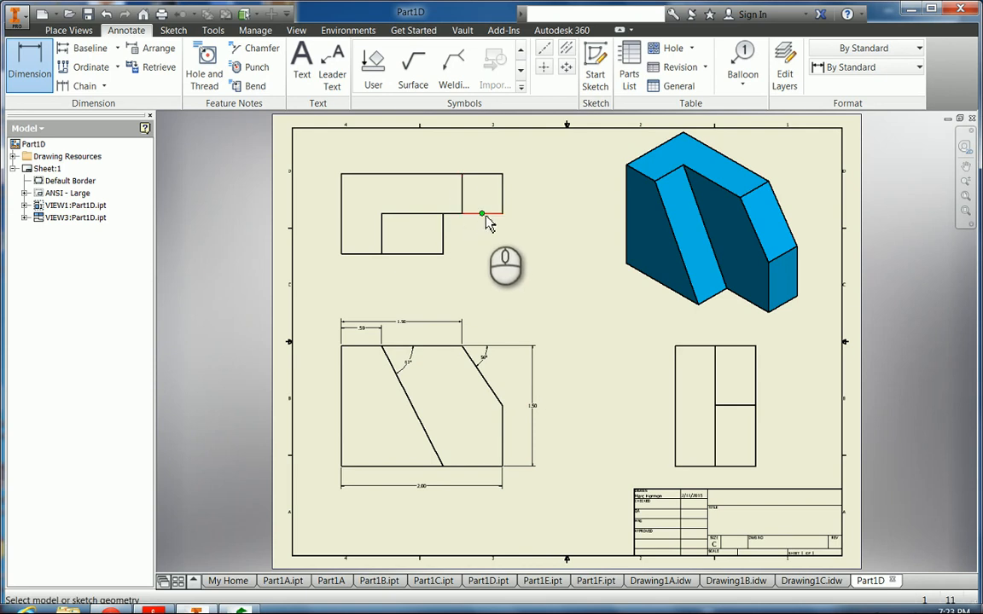
# Step: Add baseline dimensions to the right of the top view from its upper edge to the middle and lower horizontal edges
pyautogui.click(28, 61)
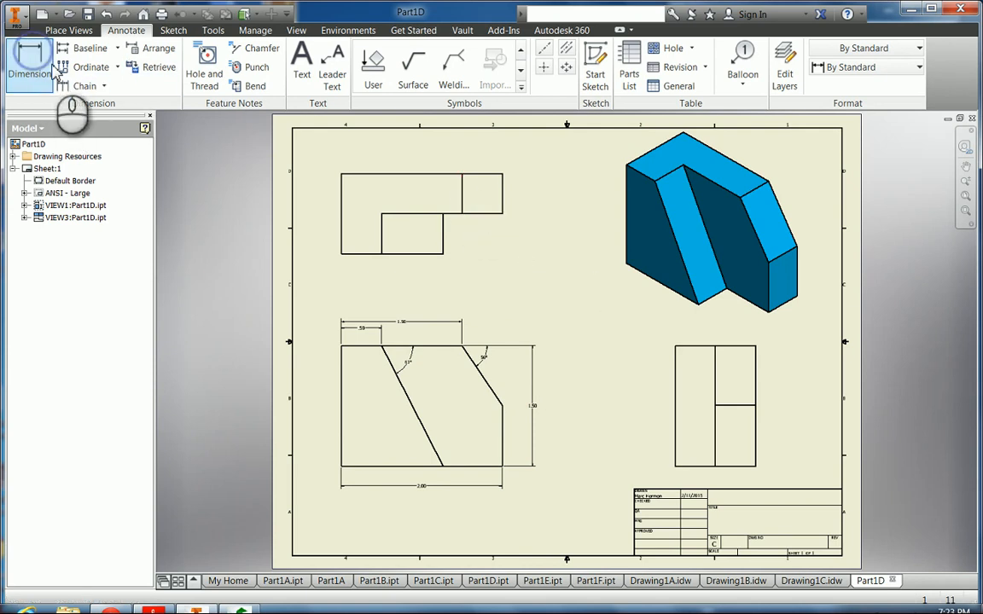
pyautogui.click(94, 51)
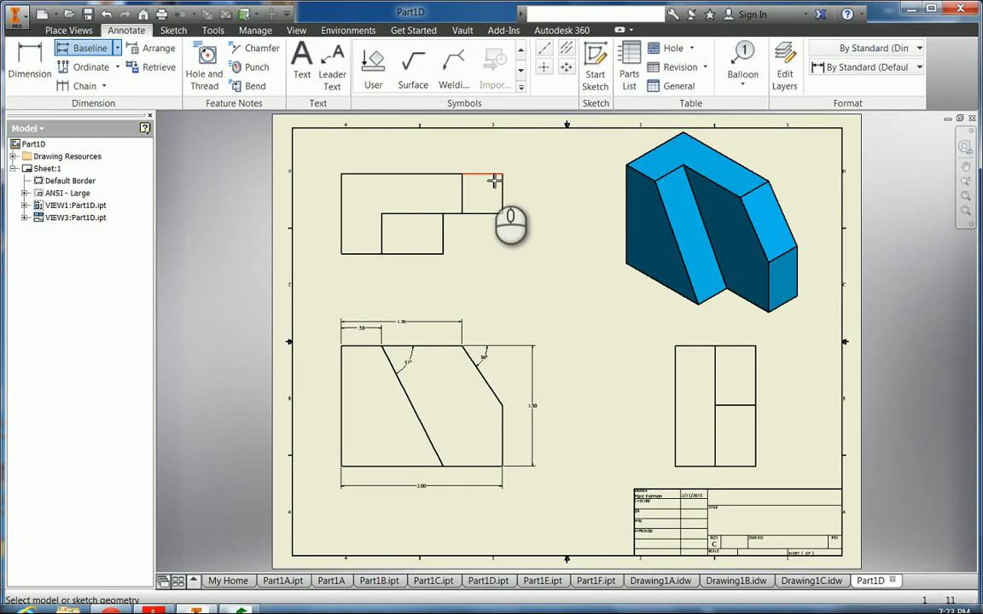
pyautogui.click(492, 175)
pyautogui.click(492, 213)
pyautogui.click(426, 254)
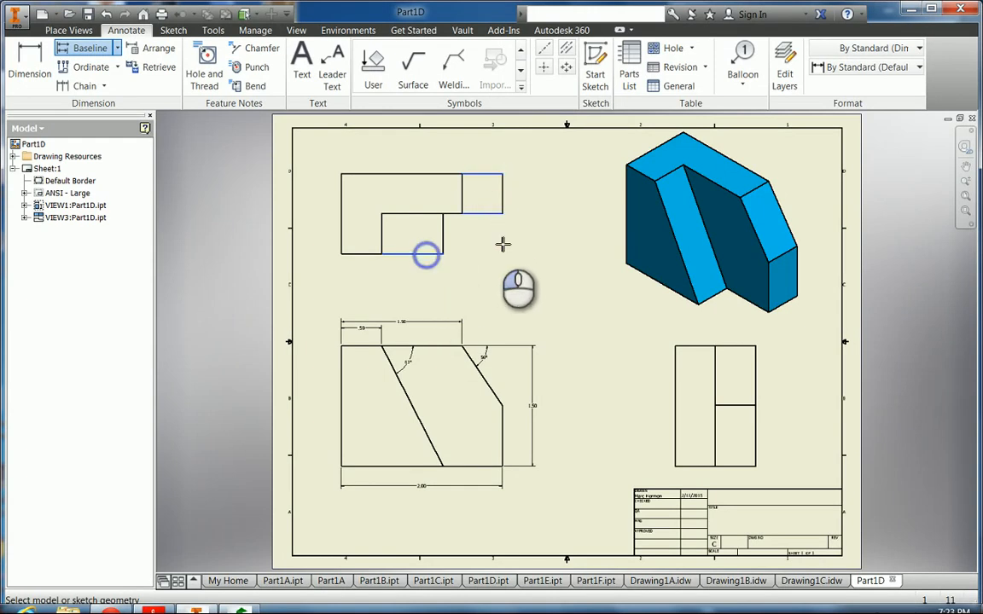
pyautogui.rightClick(502, 245)
pyautogui.click(563, 235)
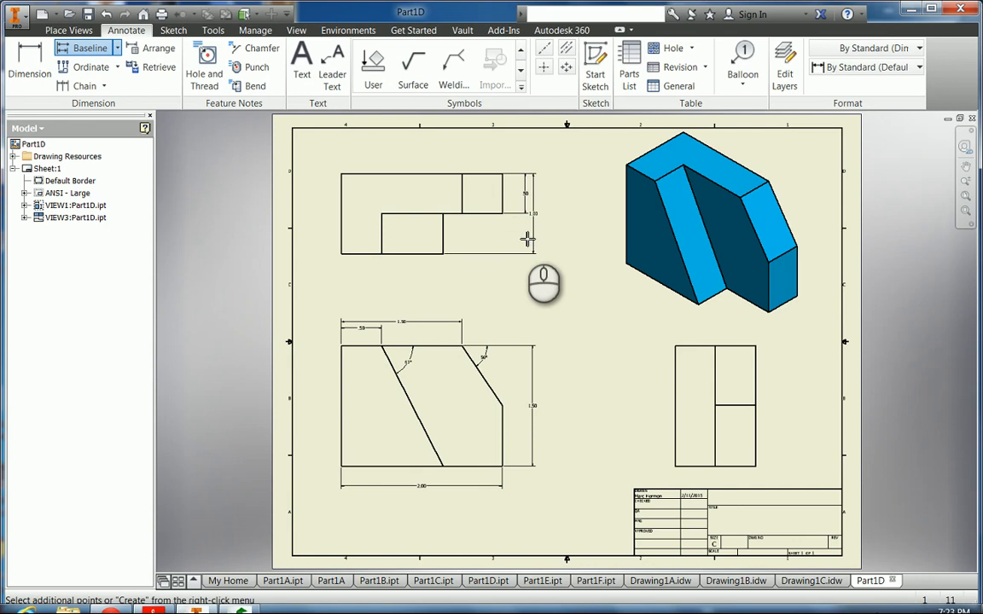
pyautogui.rightClick(526, 242)
pyautogui.click(574, 237)
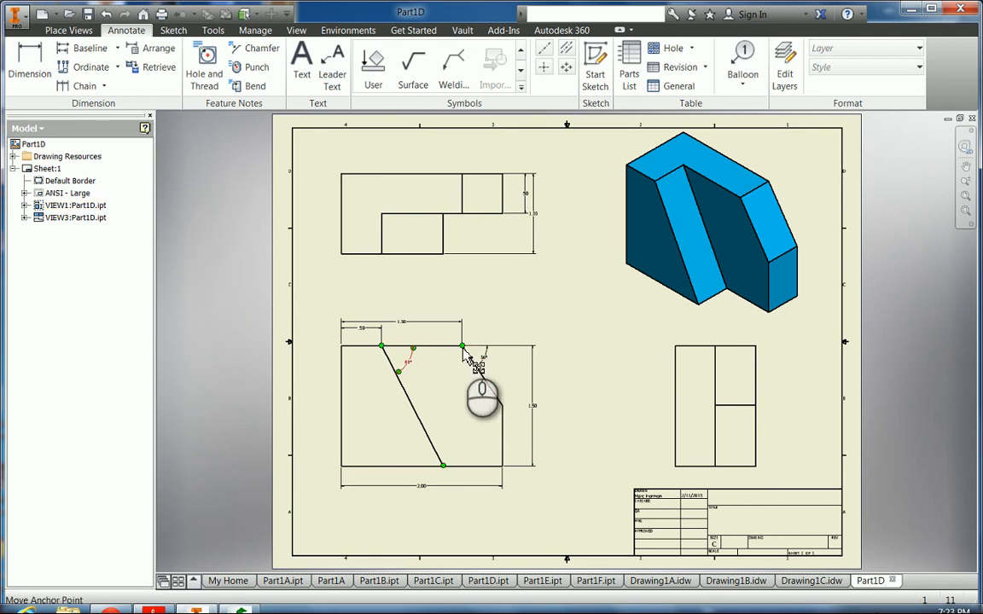
pyautogui.click(466, 360)
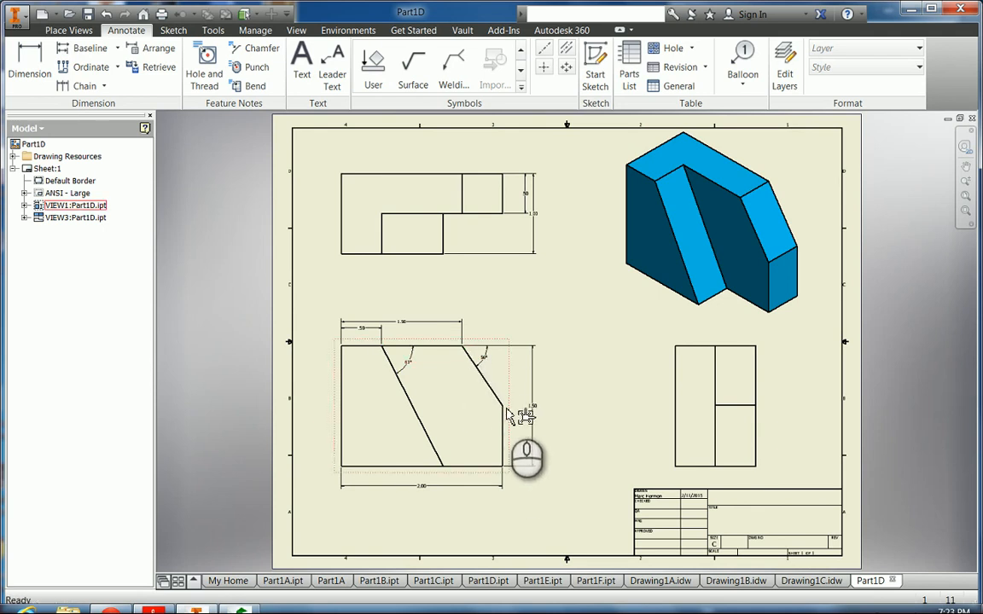
pyautogui.click(461, 348)
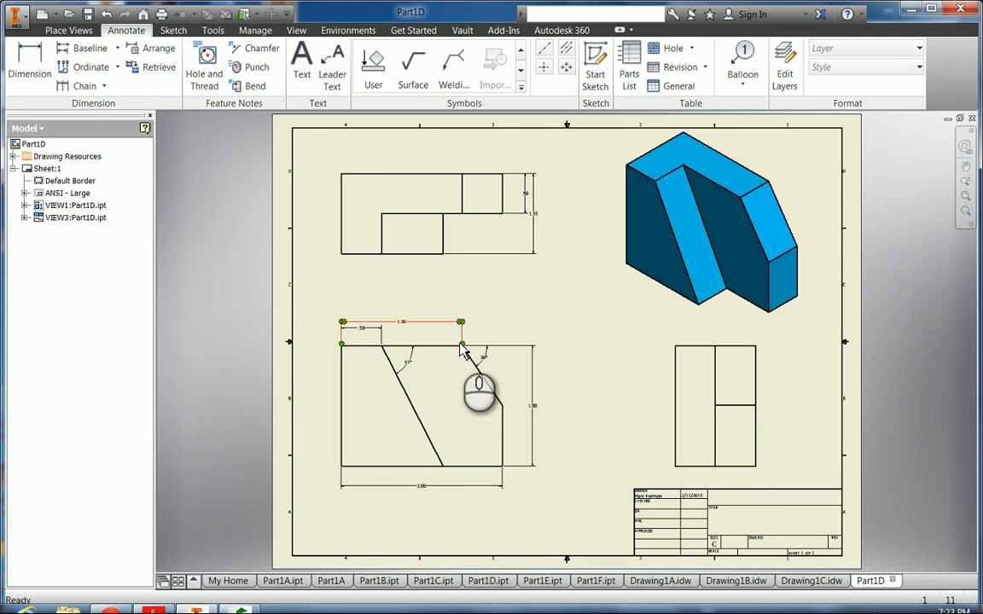
pyautogui.click(465, 359)
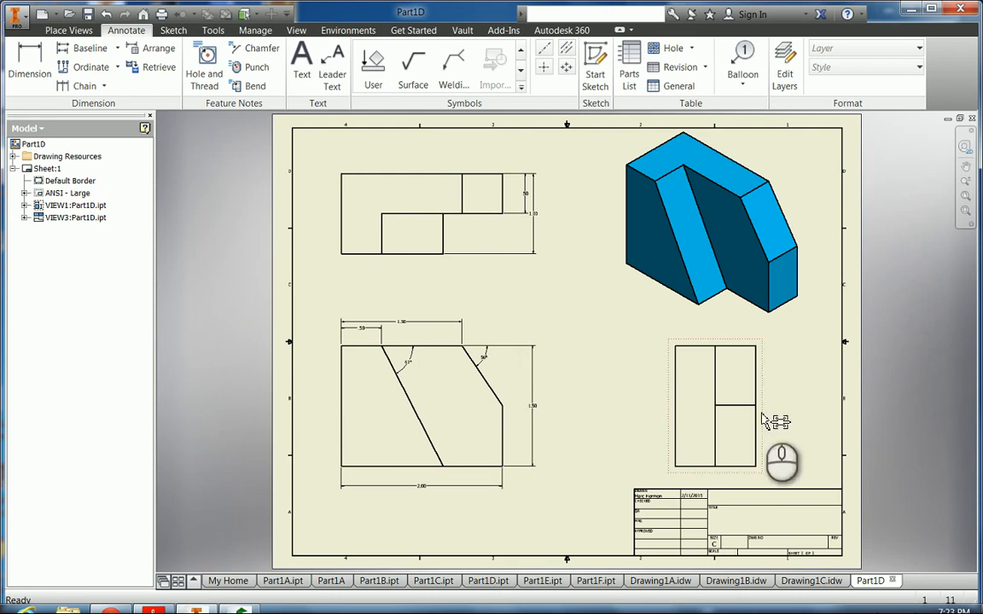
# Step: Delete the right-side view from the sheet
pyautogui.rightClick(728, 401)
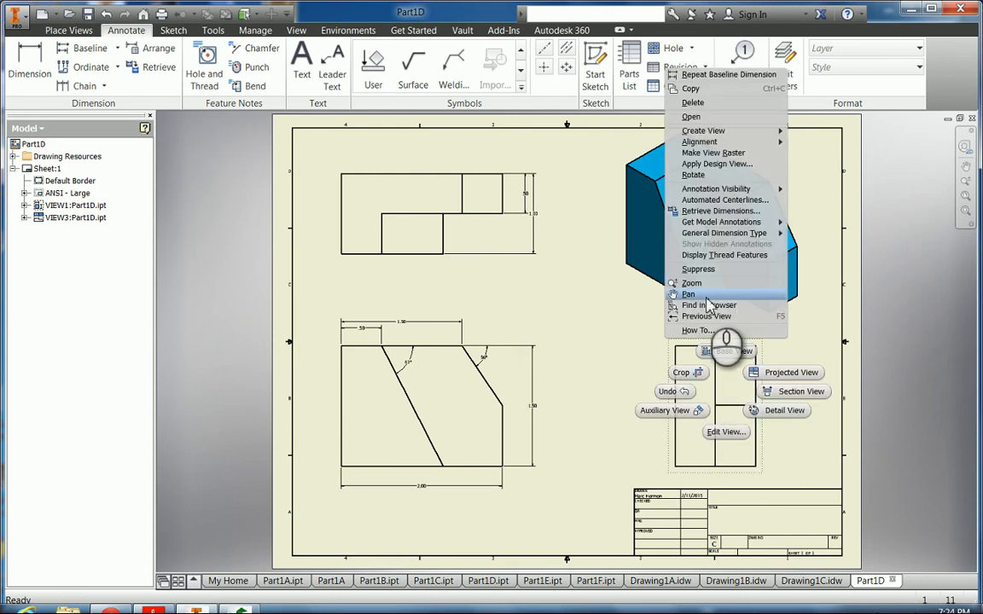
pyautogui.click(691, 103)
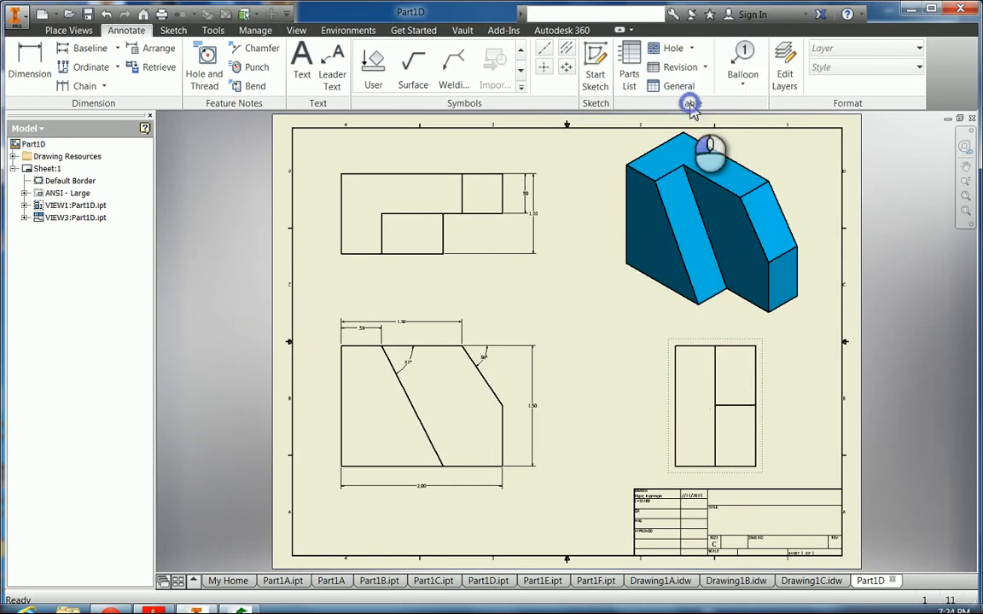
pyautogui.click(567, 351)
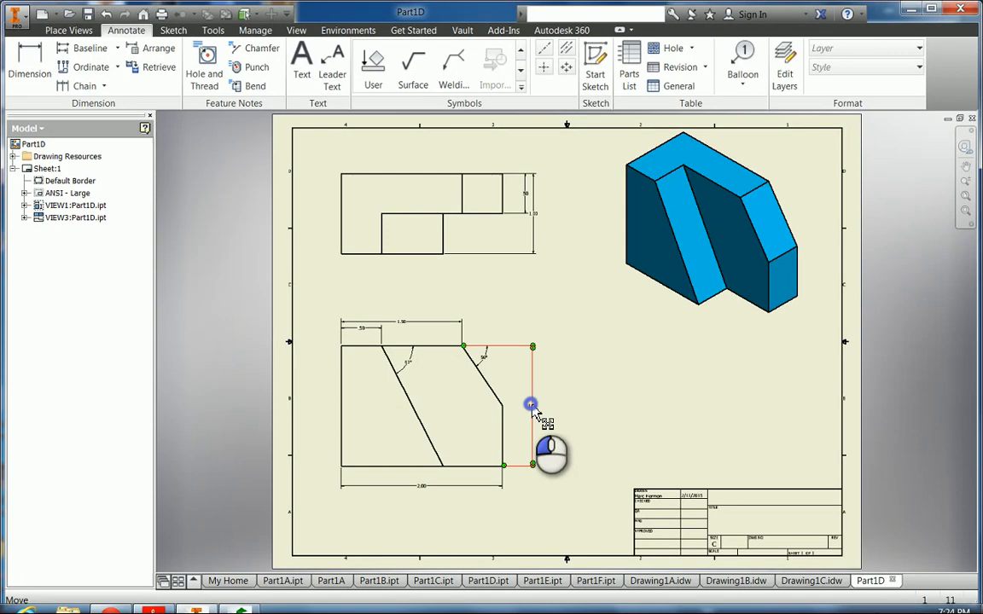
pyautogui.click(531, 408)
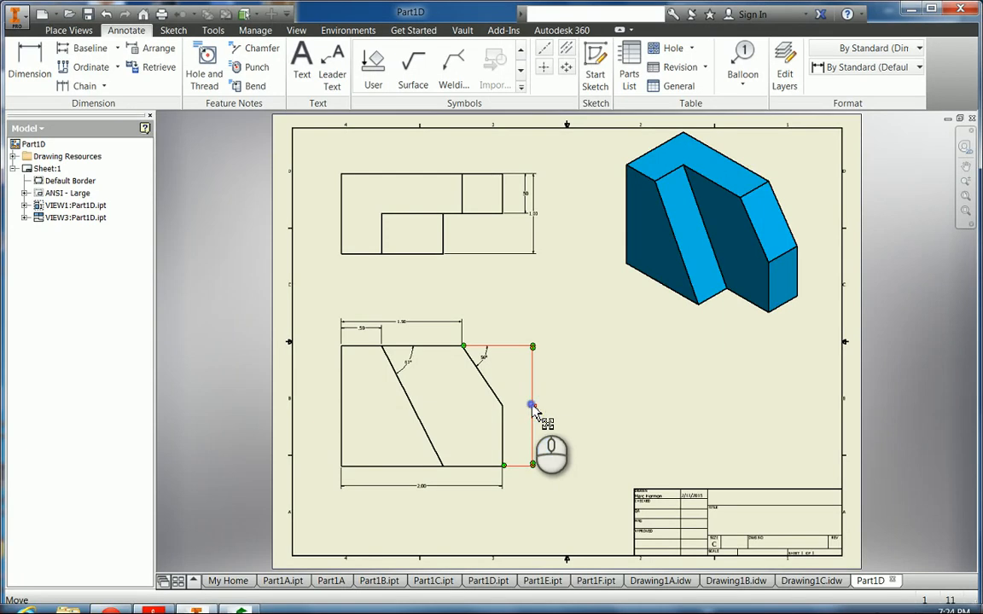
pyautogui.click(919, 69)
pyautogui.click(920, 69)
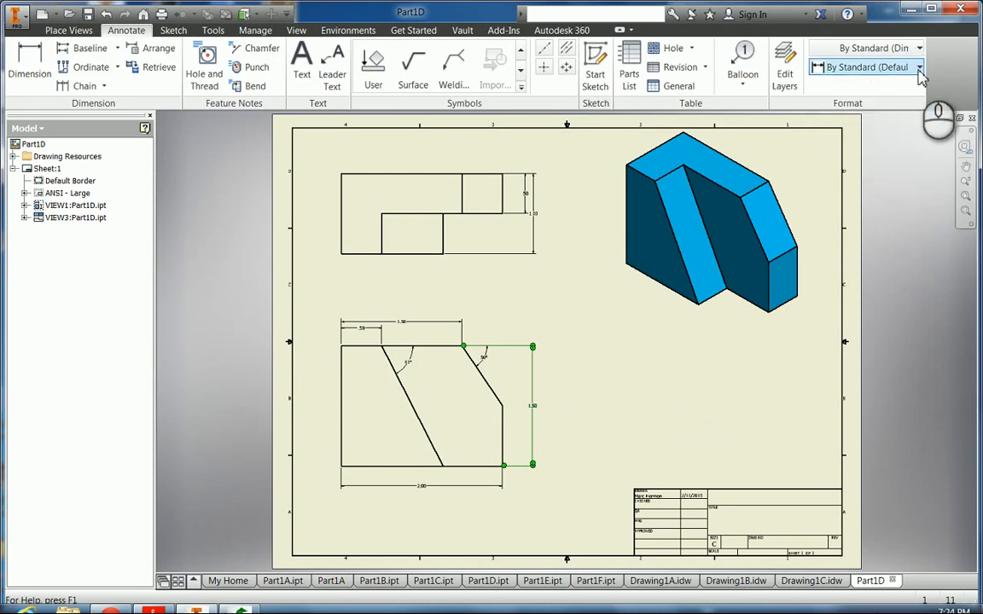
pyautogui.click(920, 68)
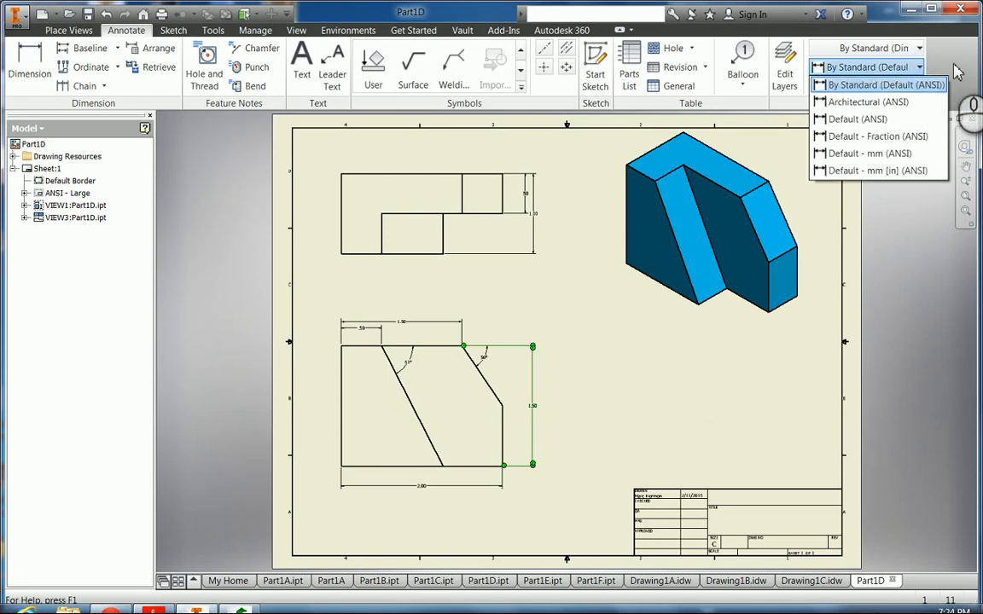
pyautogui.click(957, 73)
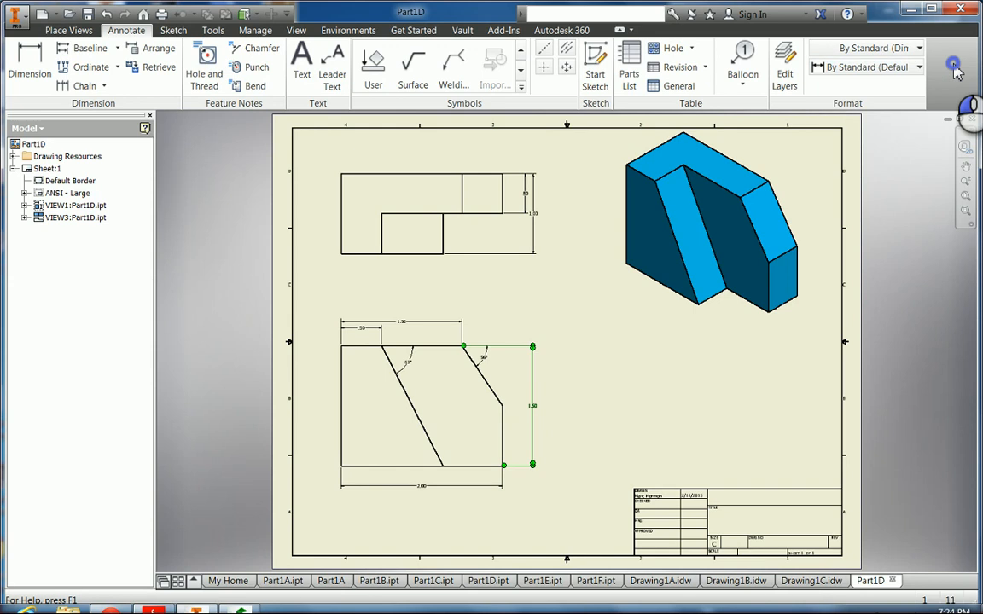
# Step: Create a new dimension style named My Aligned from the front view's overall height dimension
pyautogui.rightClick(535, 413)
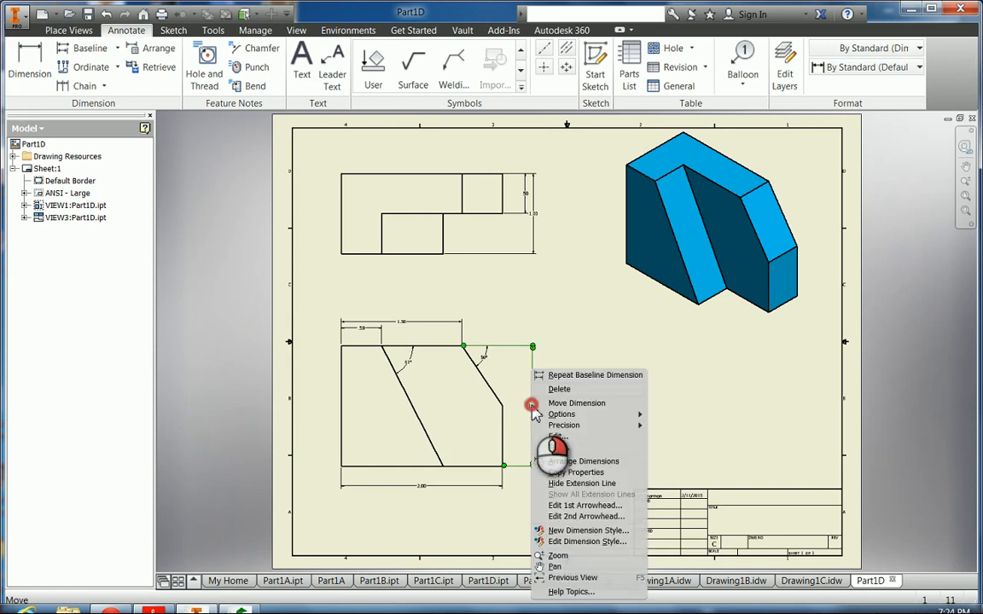
pyautogui.click(575, 533)
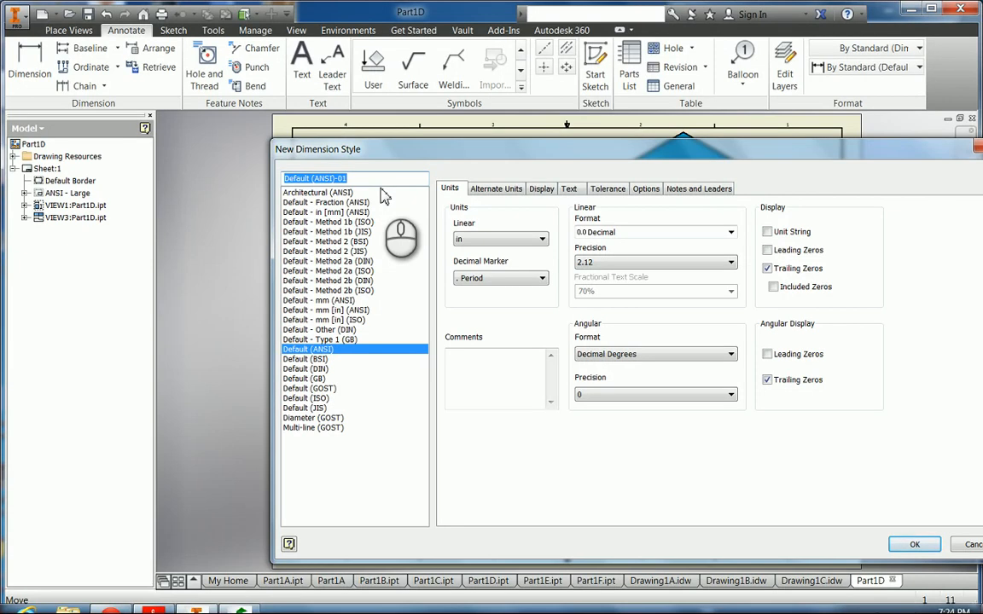
pyautogui.write('My Aligned')
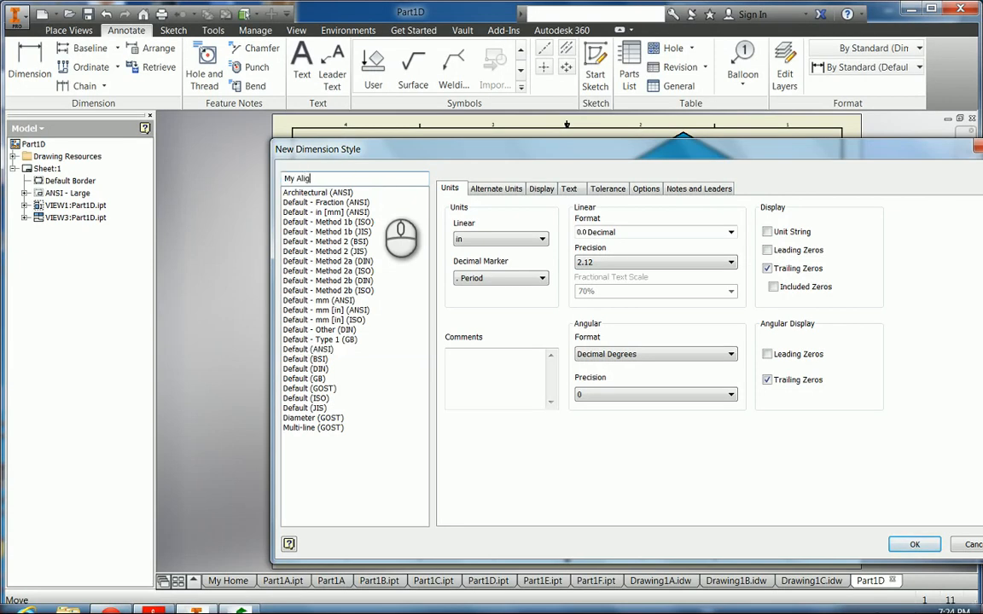
# Step: Set the new style's linear text orientation to Inline - Aligned and Inline - Vertical, and save the style
pyautogui.click(568, 189)
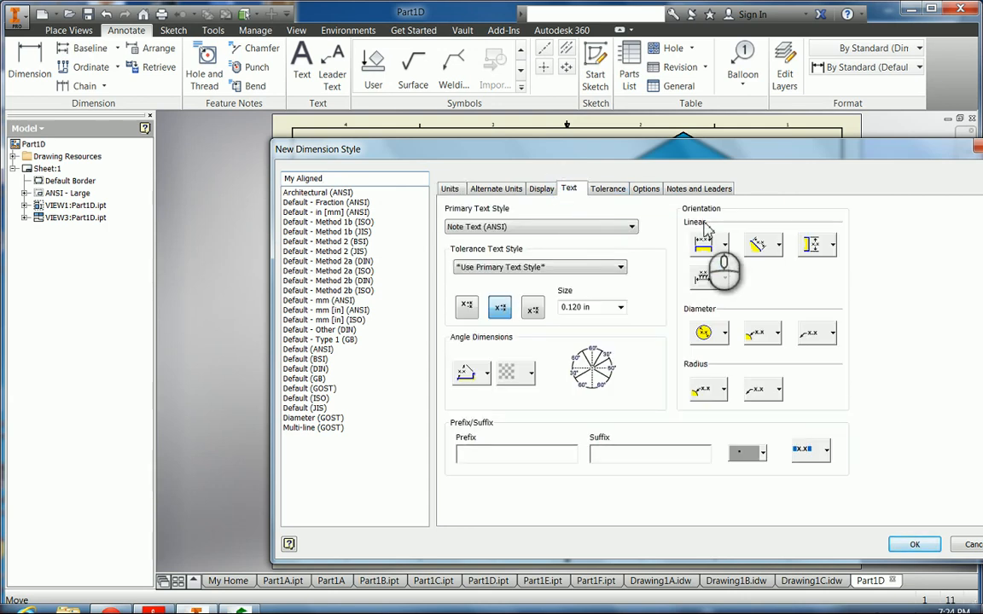
pyautogui.click(761, 245)
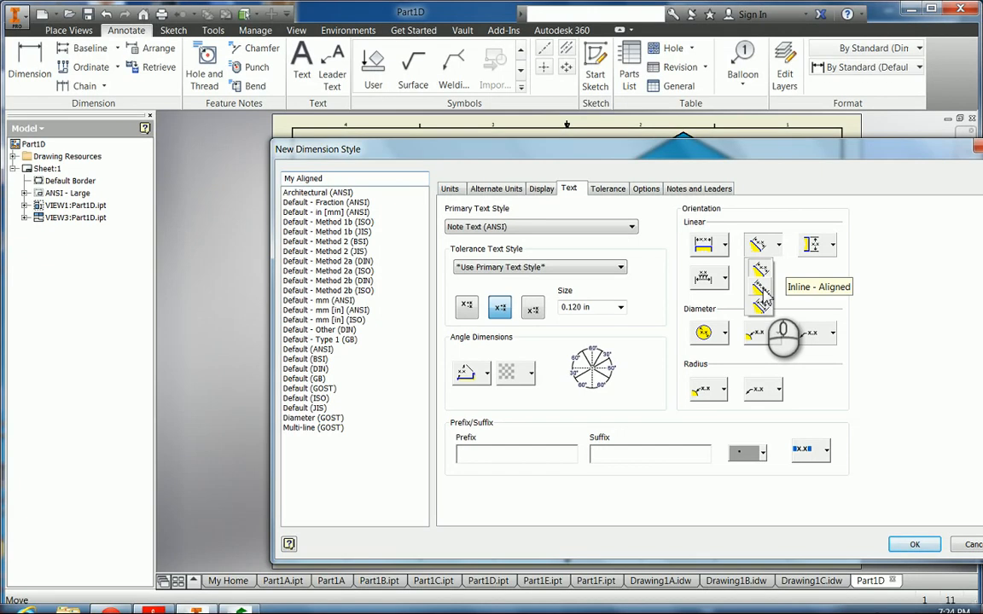
pyautogui.click(764, 297)
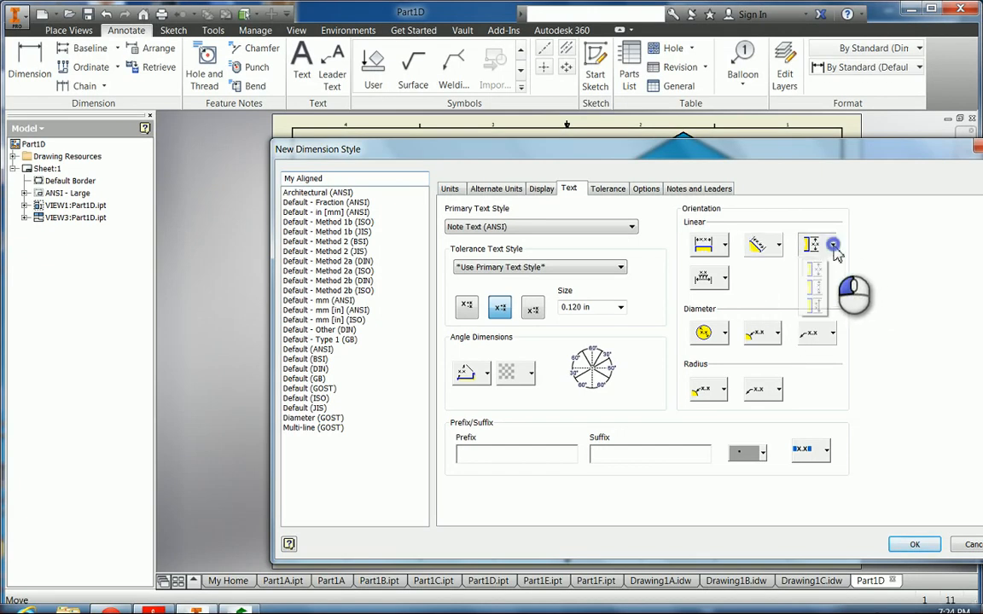
pyautogui.click(832, 246)
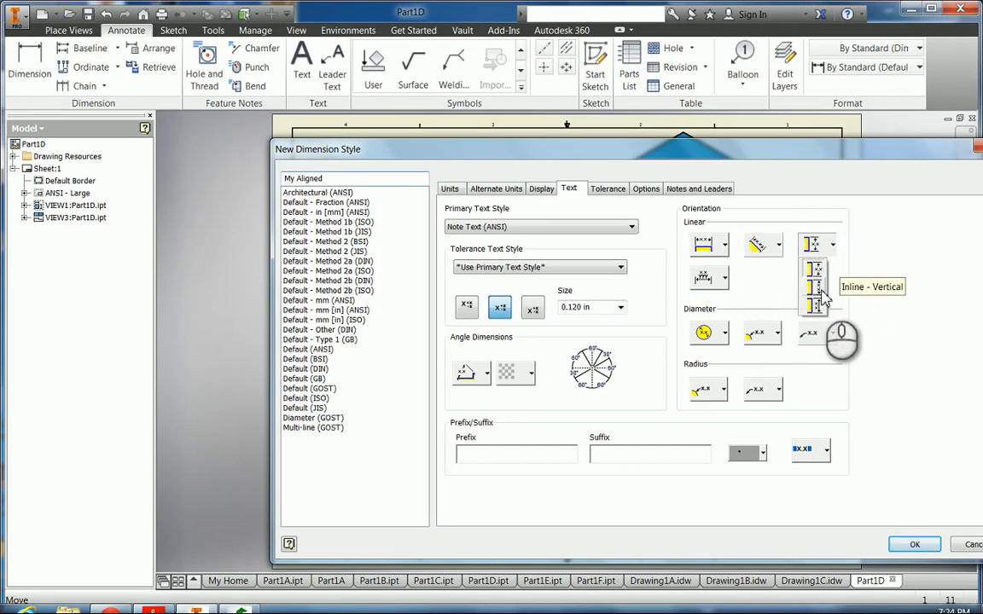
pyautogui.click(821, 290)
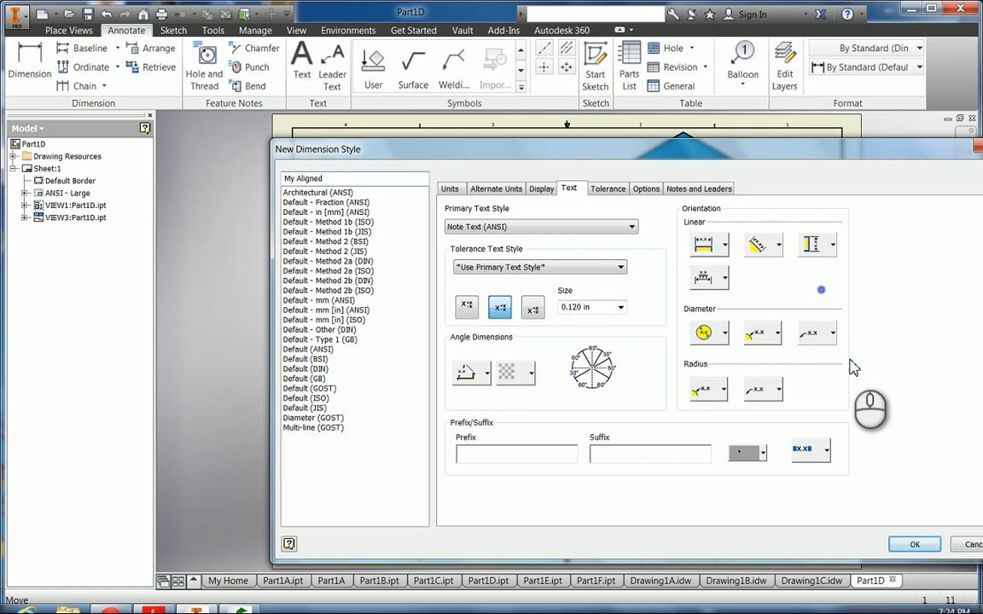
pyautogui.click(915, 544)
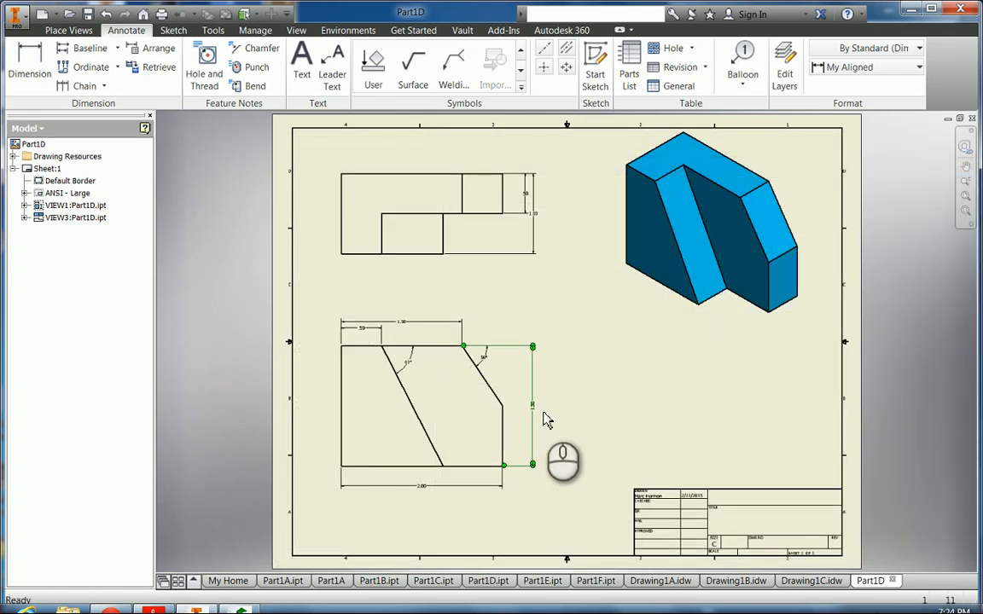
# Step: Apply the My Aligned style to both vertical baseline dimensions of the top view
pyautogui.click(525, 198)
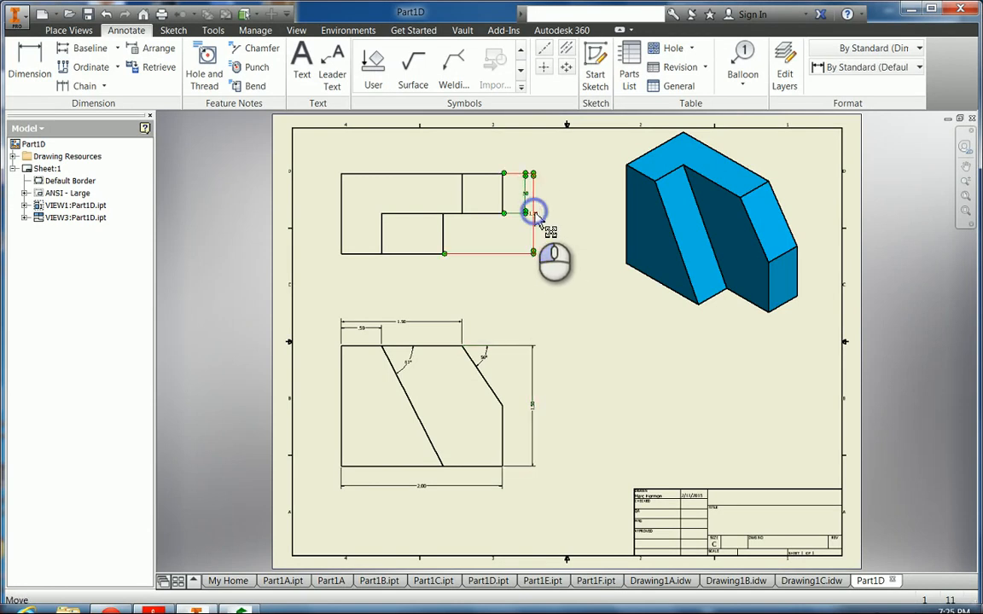
pyautogui.keyDown('ctrl'); pyautogui.click(535, 215); pyautogui.keyUp('ctrl')
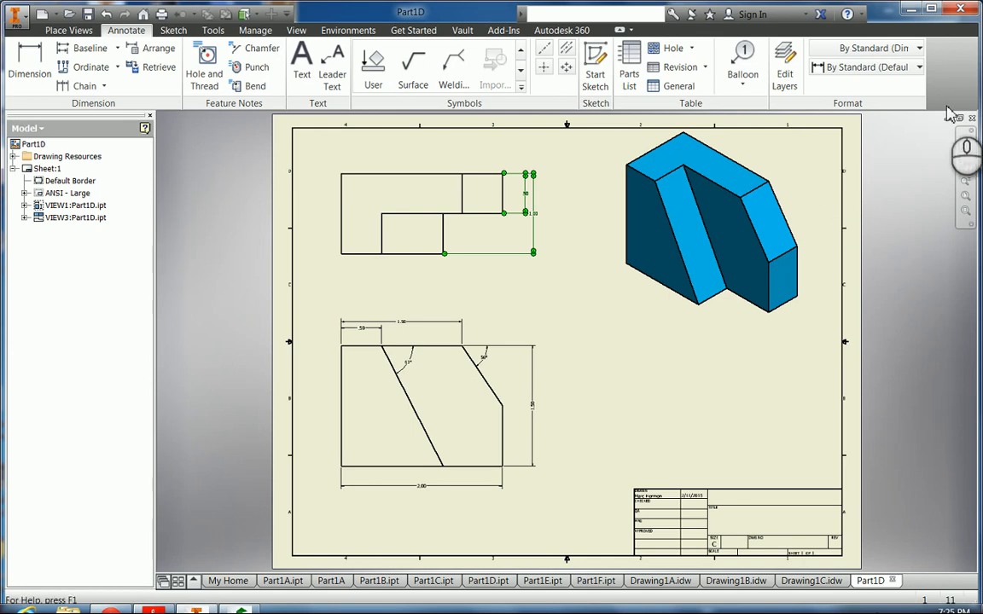
pyautogui.click(920, 68)
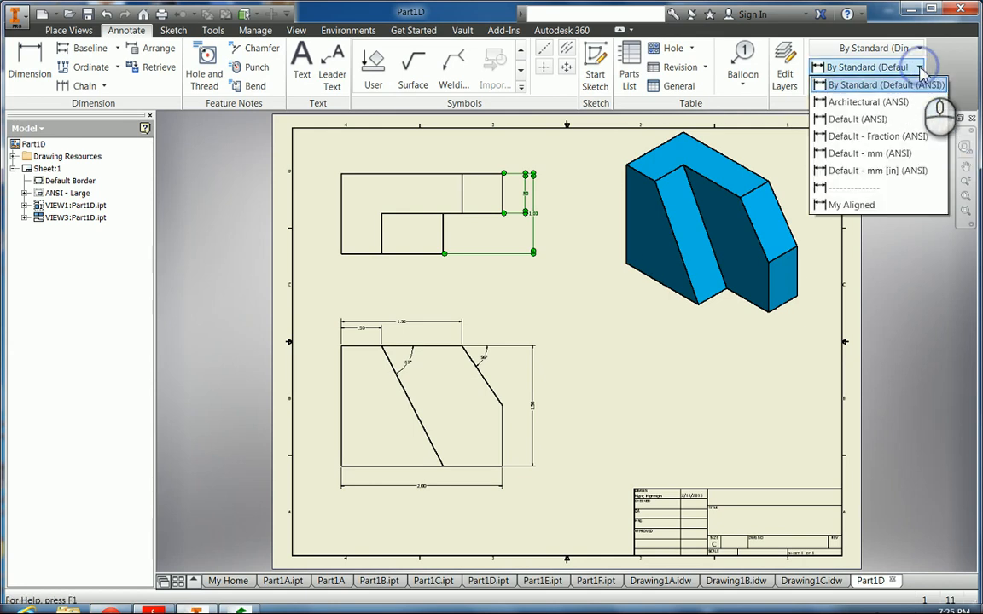
pyautogui.click(851, 207)
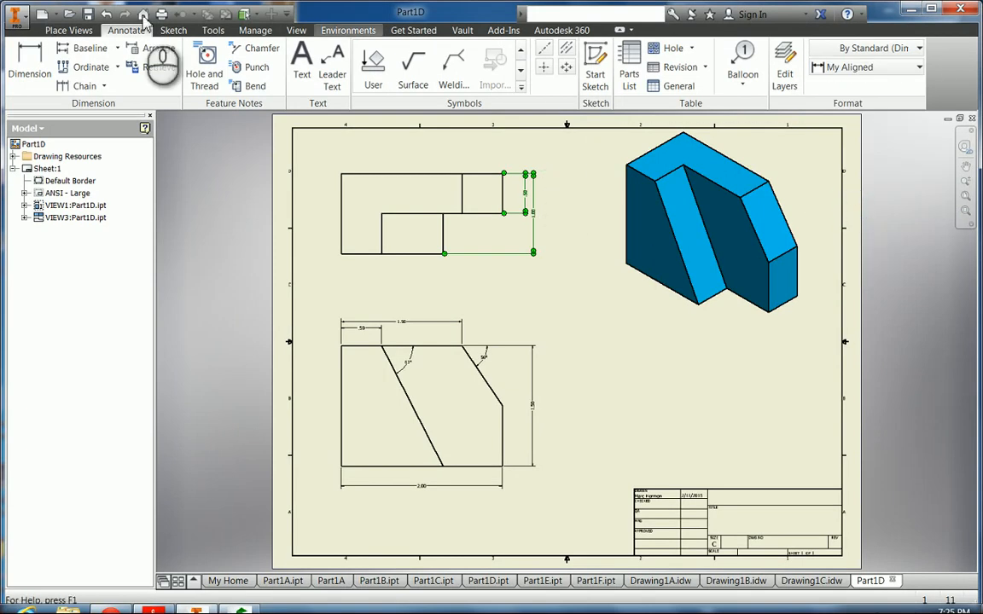
# Step: Add the drafter's full name as 0.240 in text in the title block's title field
pyautogui.click(302, 64)
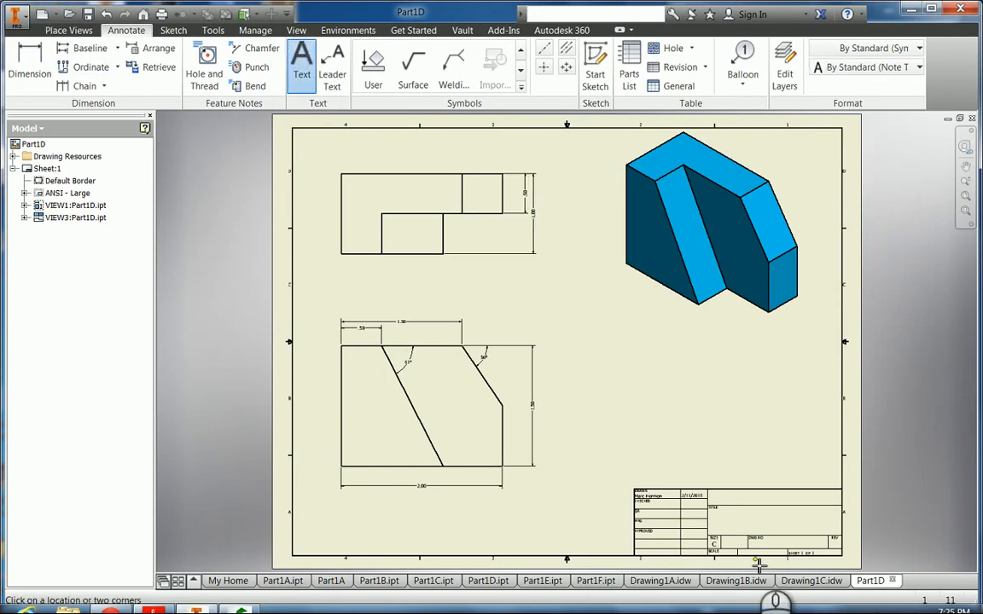
pyautogui.moveTo(748, 518); pyautogui.dragTo(825, 537)
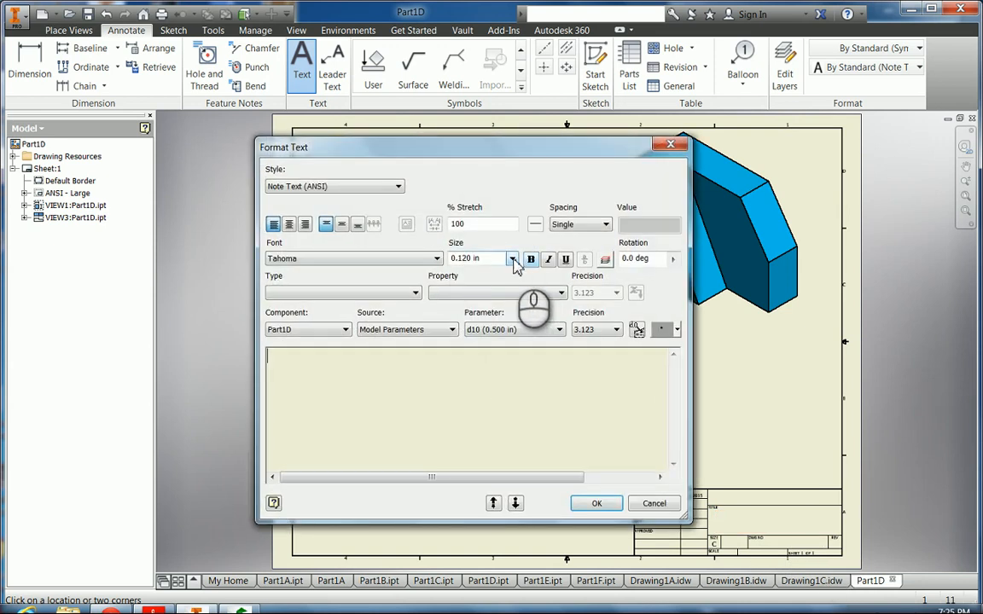
pyautogui.click(512, 258)
pyautogui.click(465, 290)
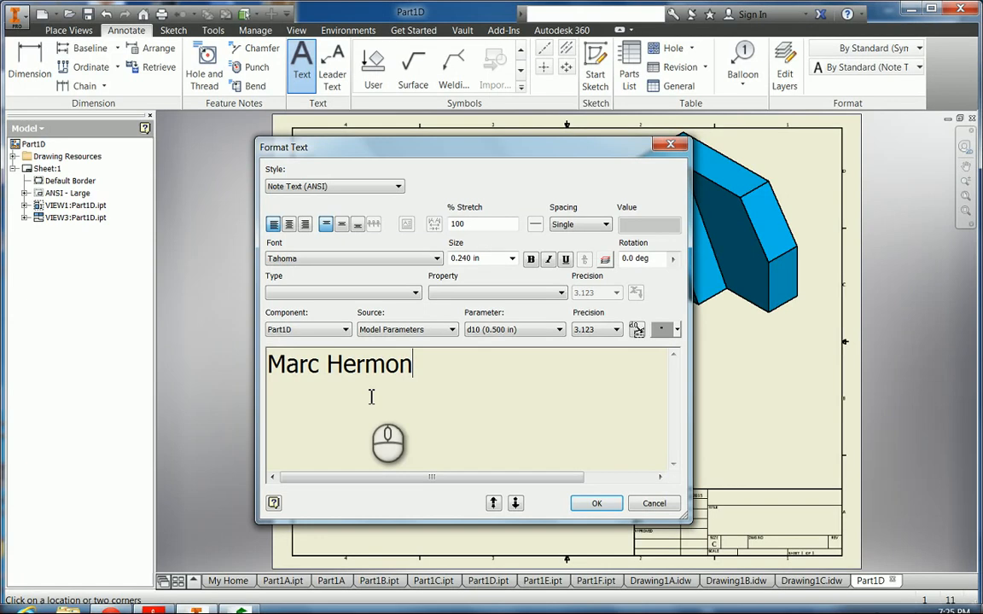
pyautogui.click(597, 504)
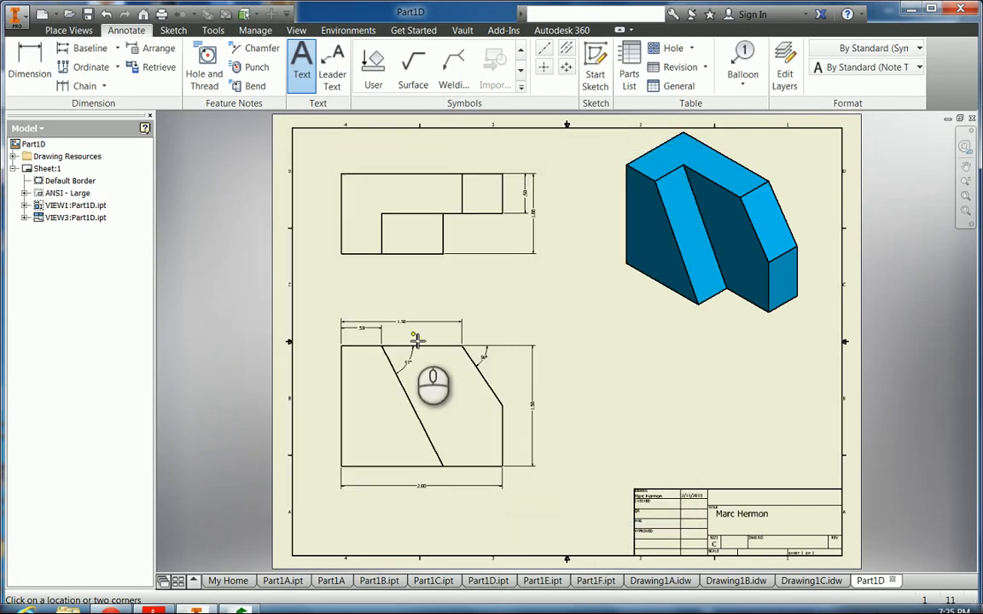